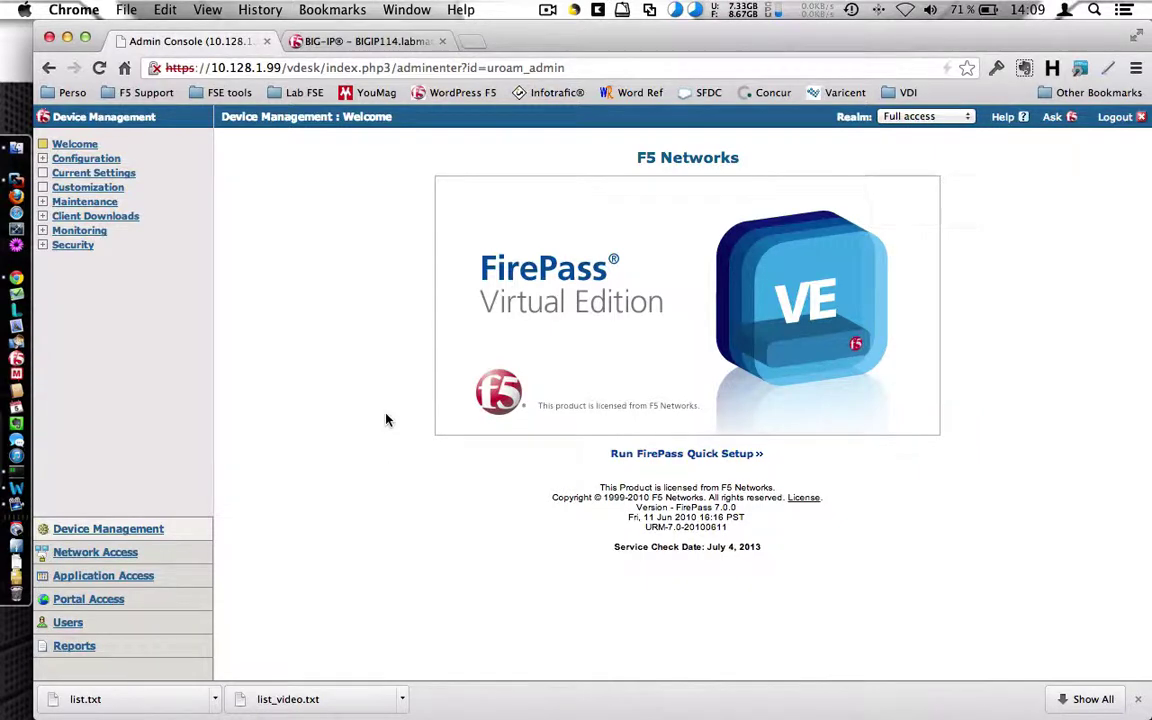
Step: Open the details of hot-fix HF-295681-2 from the FirePass current settings and review its name and summary
{"action": "left_click", "coordinate": [366, 40]}
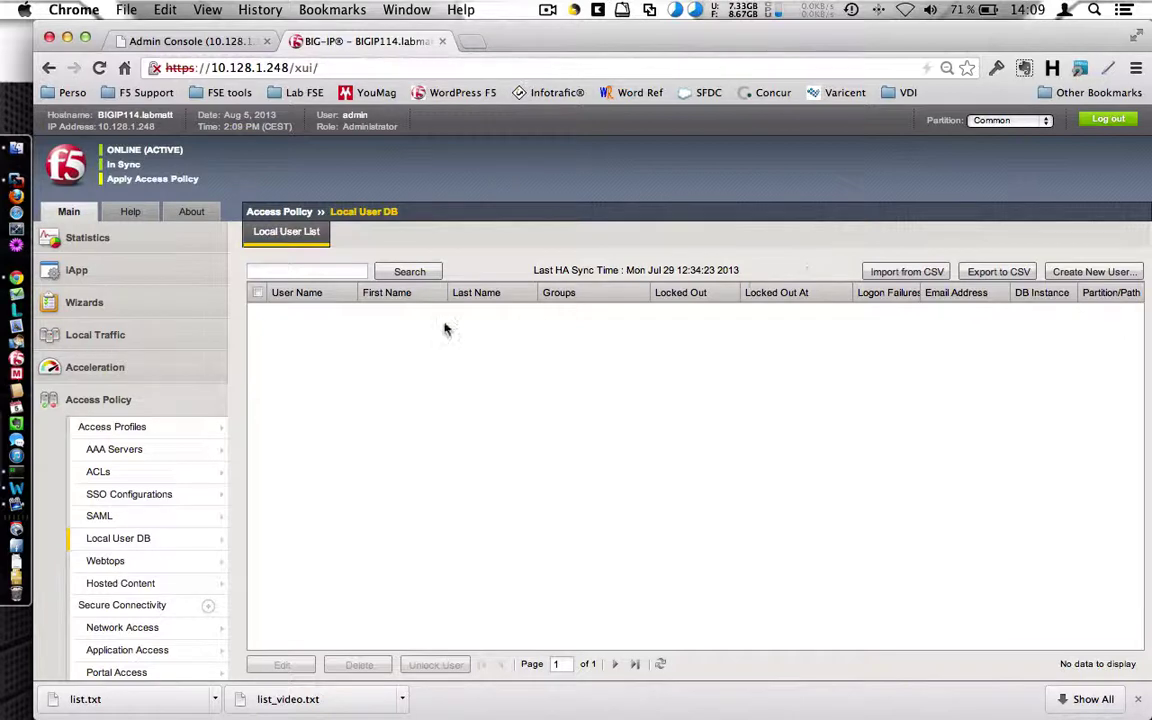
{"action": "left_click", "coordinate": [200, 41]}
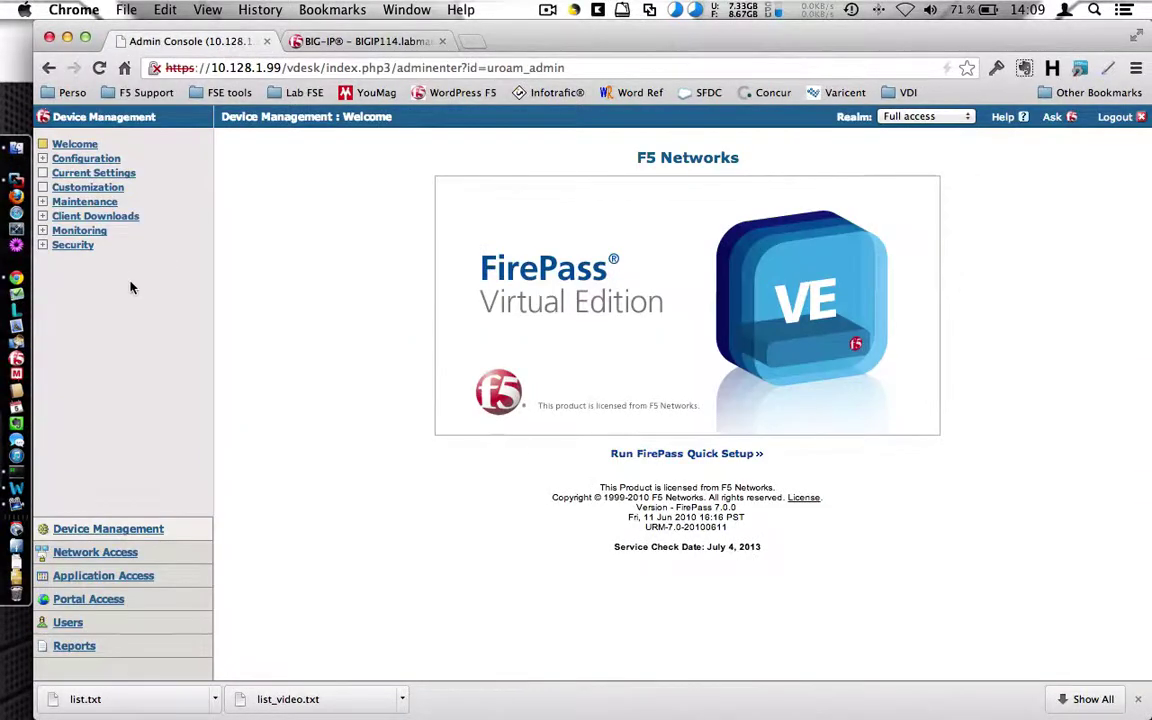
{"action": "left_click", "coordinate": [92, 173]}
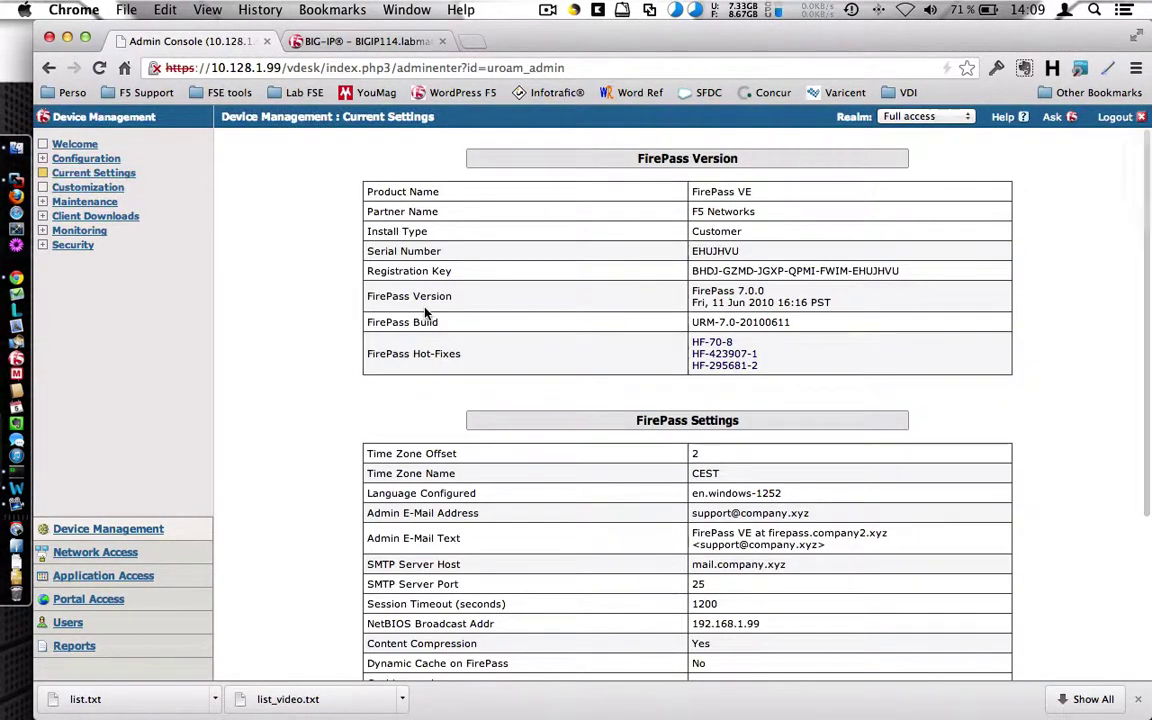
{"action": "left_click", "coordinate": [745, 364]}
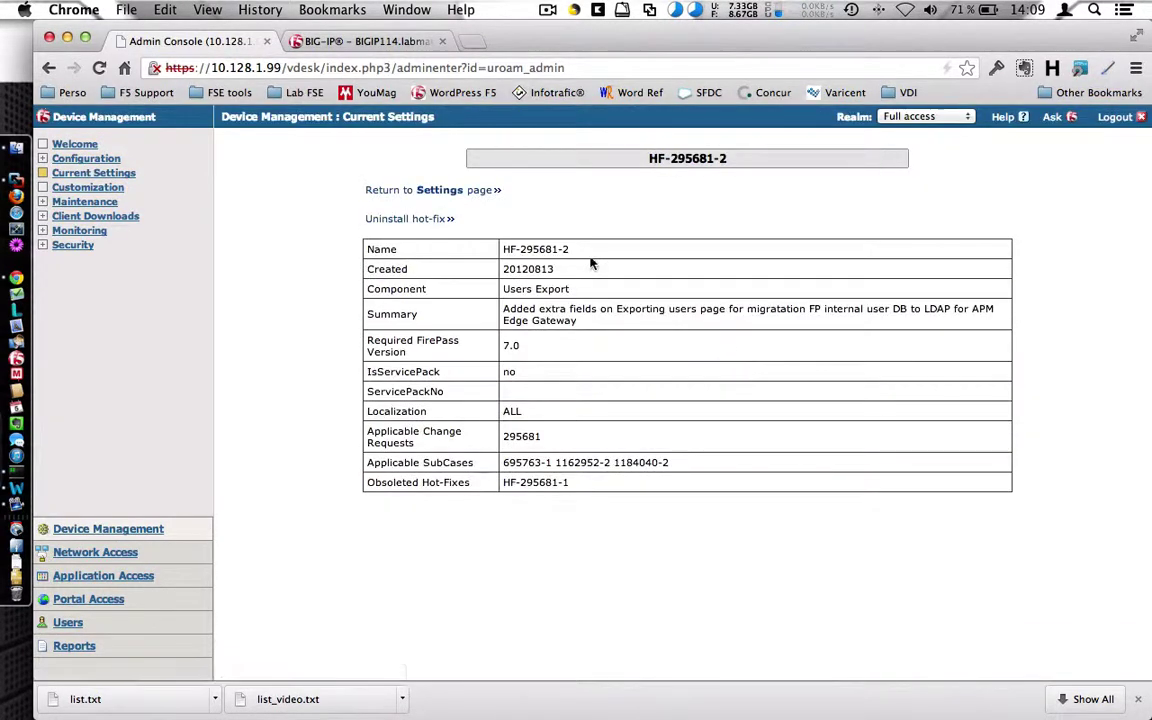
{"action": "left_click_drag", "start_coordinate": [568, 249], "coordinate": [500, 249]}
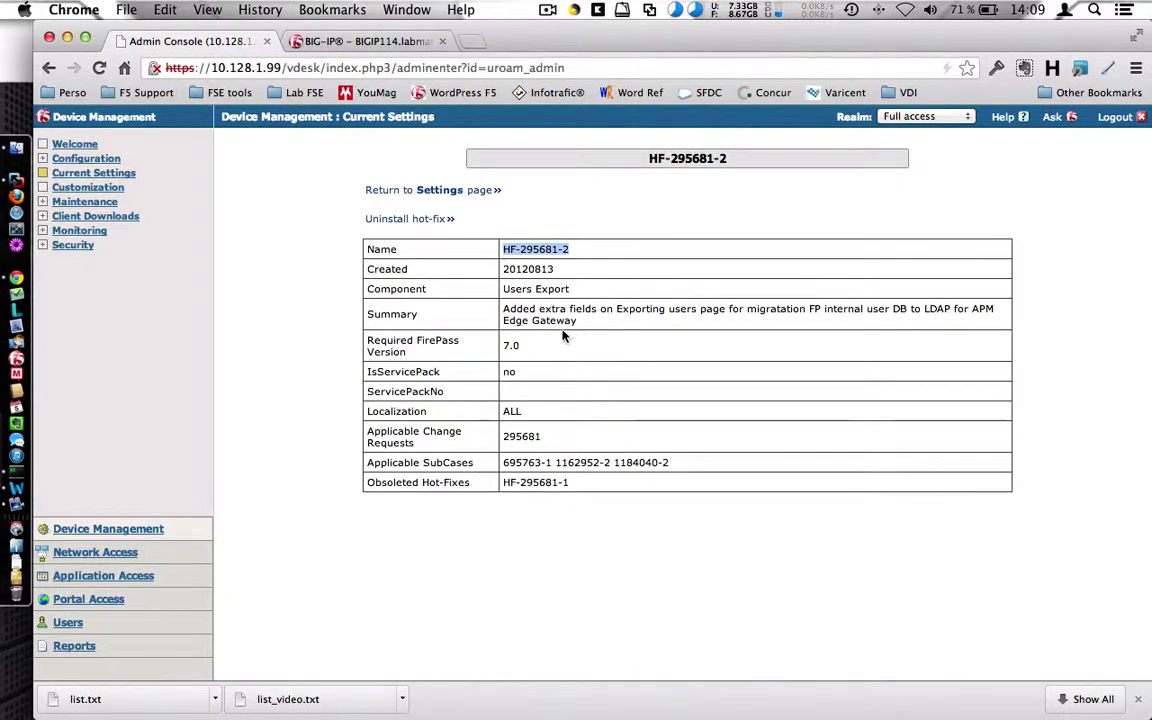
{"action": "left_click_drag", "start_coordinate": [538, 309], "coordinate": [681, 312]}
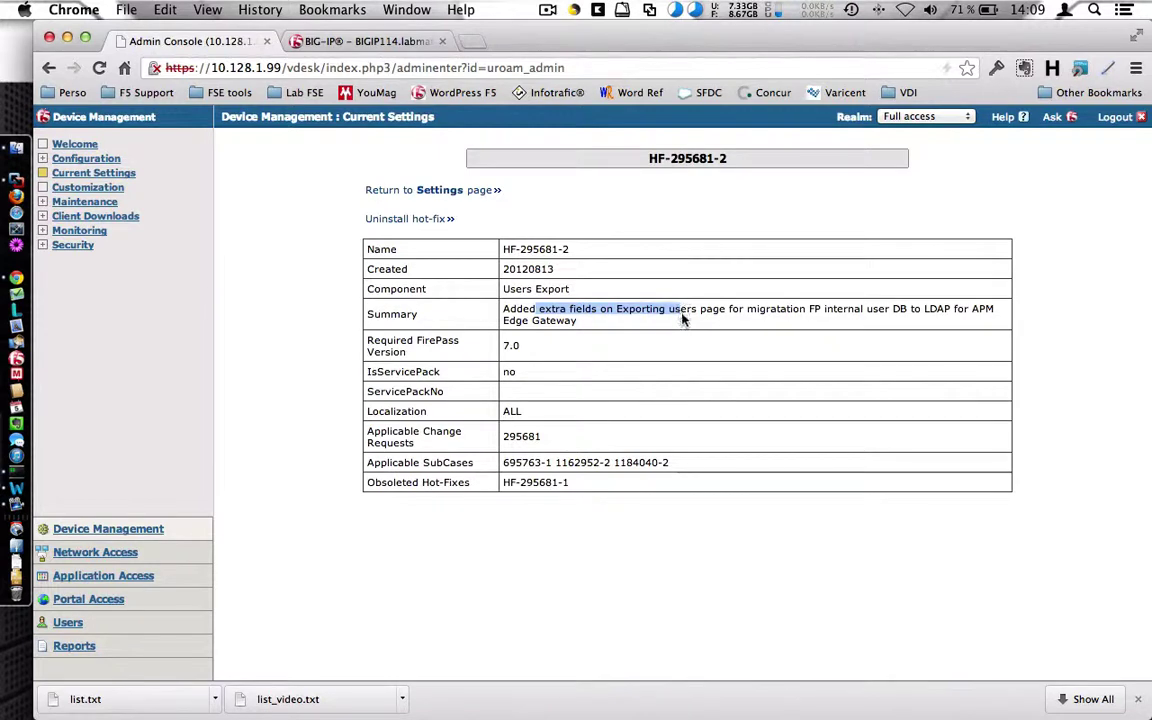
{"action": "left_click", "coordinate": [640, 330]}
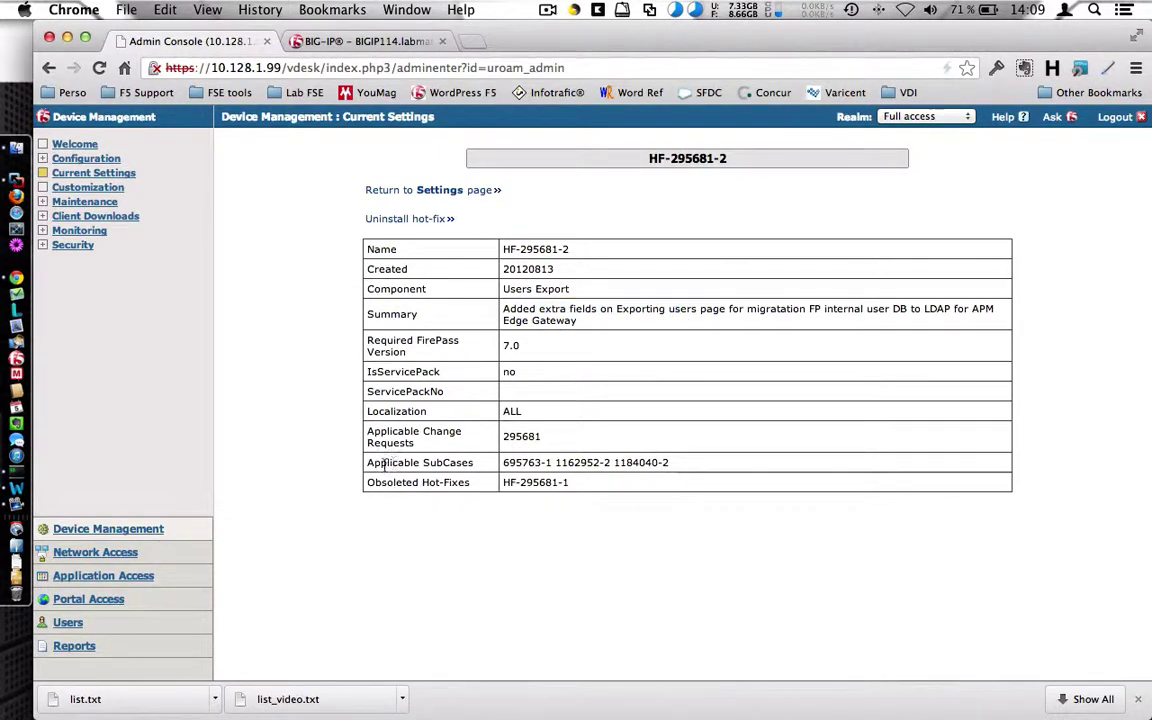
Step: Open FirePass user management and delete the old data.txt and list_video.txt files from the desktop
{"action": "left_click", "coordinate": [68, 622]}
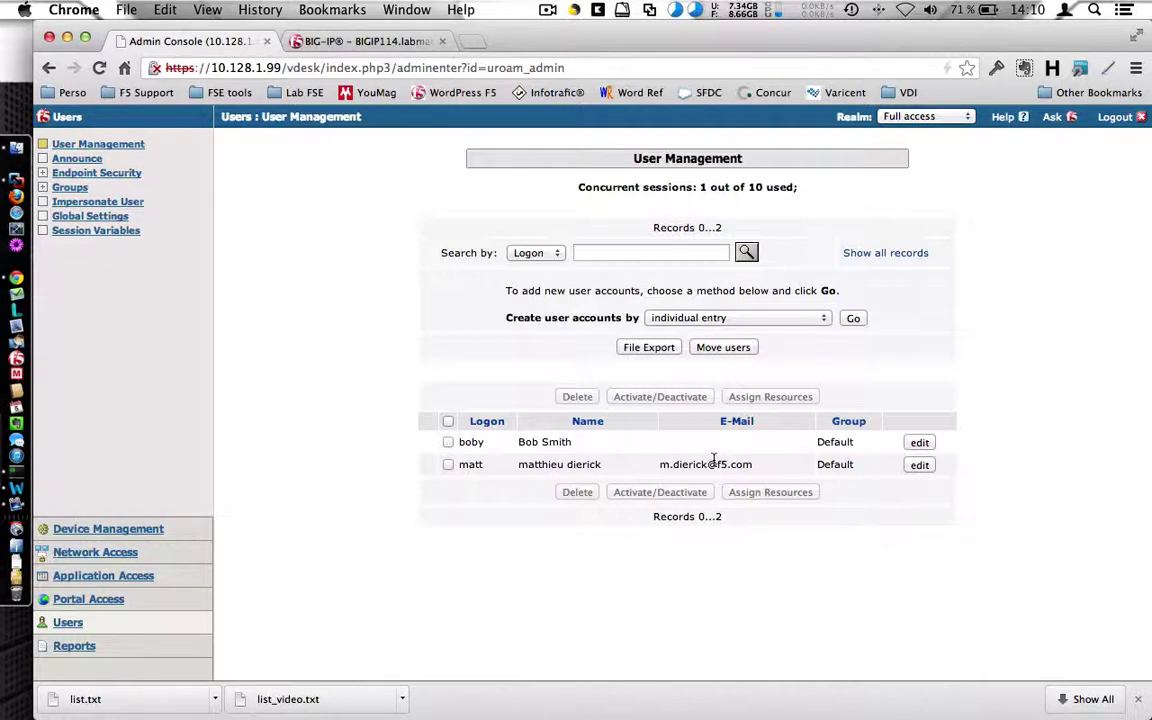
{"action": "key", "text": "ctrl+Left"}
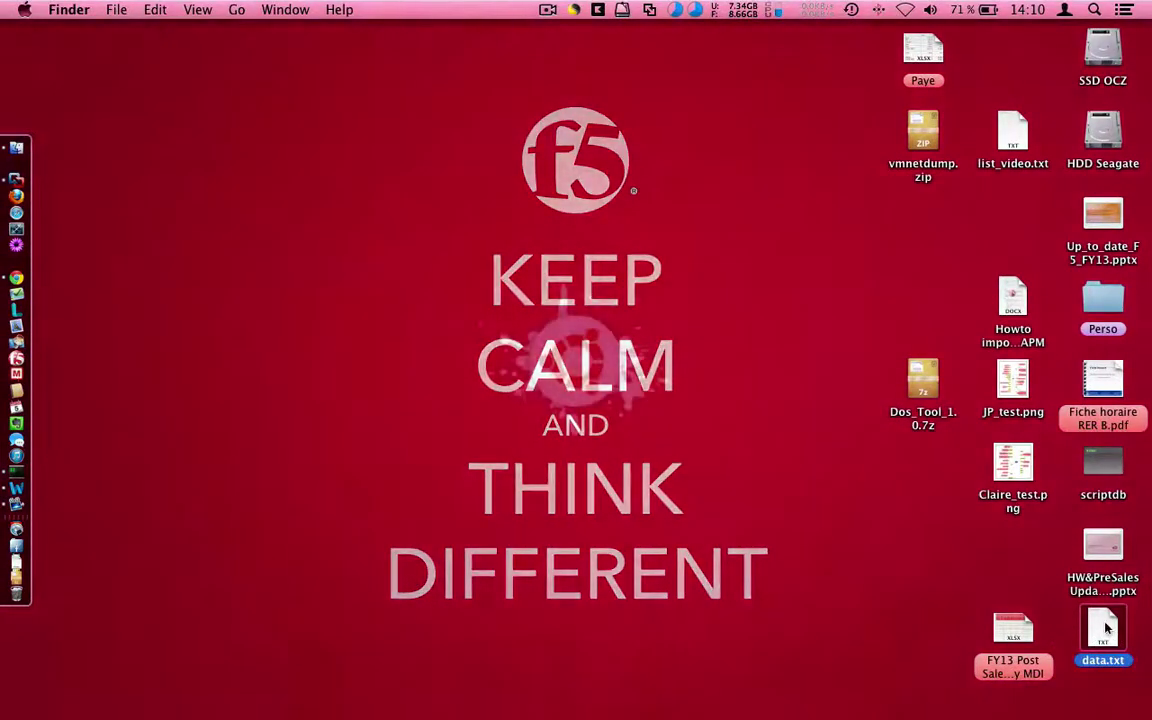
{"action": "key", "text": "super+BackSpace"}
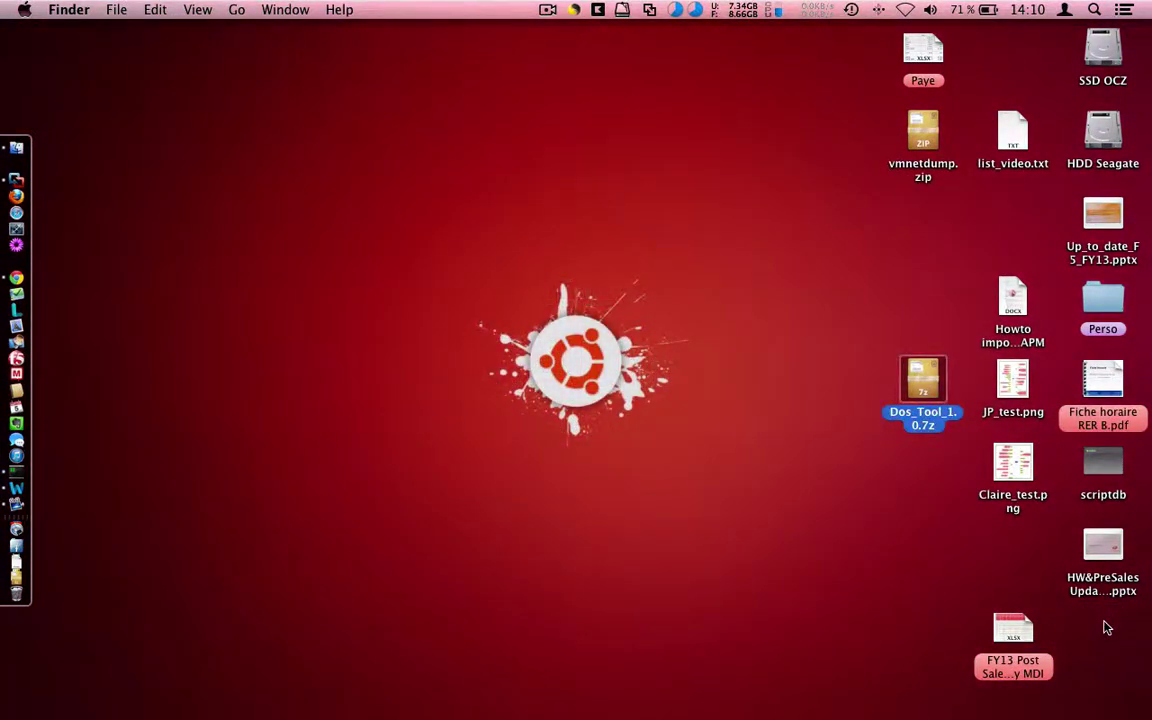
{"action": "left_click", "coordinate": [1018, 135]}
{"action": "key", "text": "super+BackSpace"}
{"action": "key", "text": "ctrl+Right"}
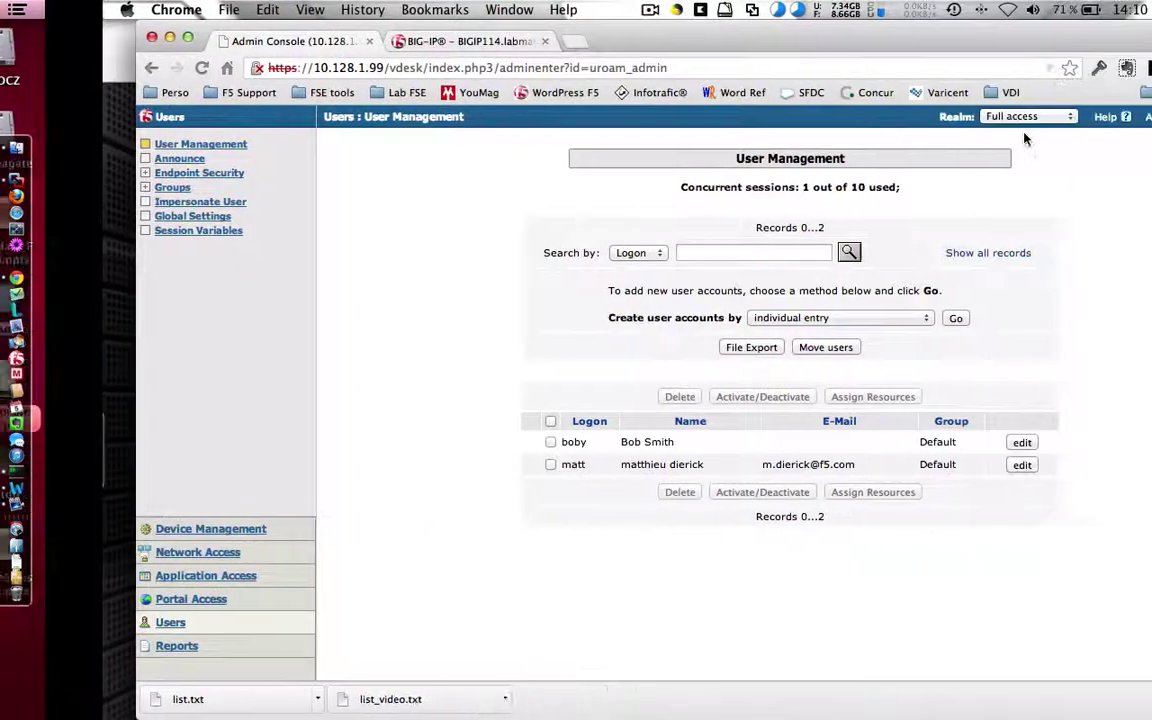
Step: Open the FirePass user file export and set the first four export fields to Logon, First Name, Last Name and LDAP MD5 Password
{"action": "left_click", "coordinate": [651, 347]}
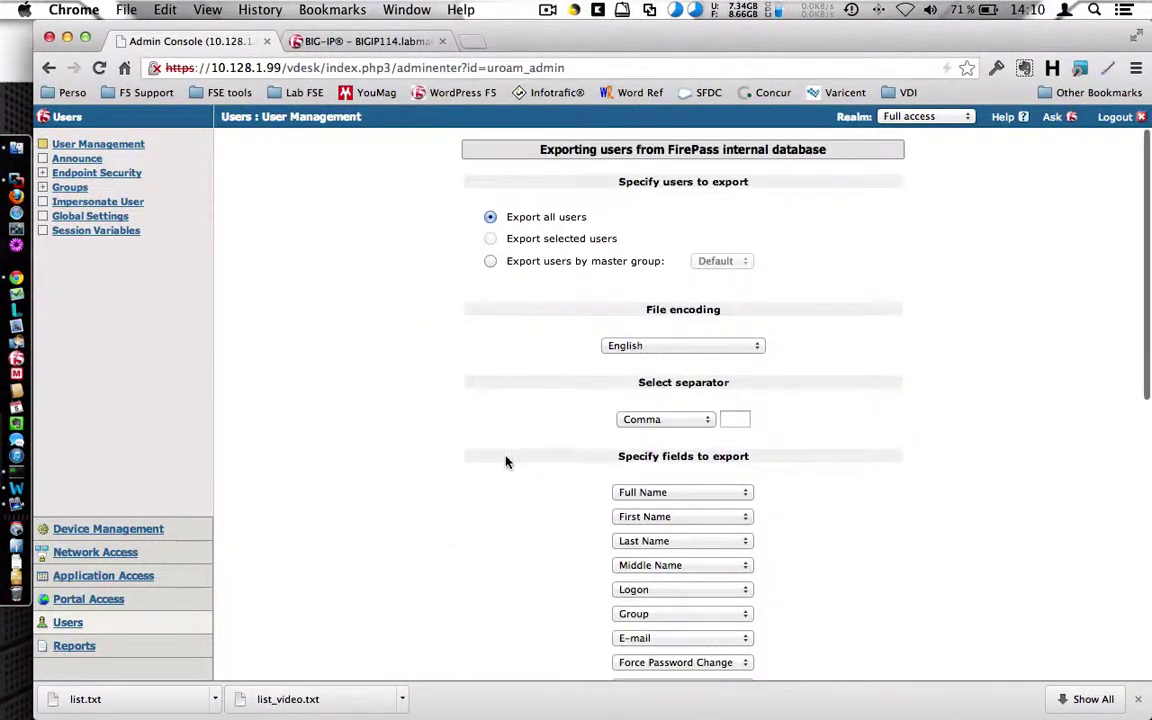
{"action": "scroll", "coordinate": [506, 461], "scroll_direction": "down", "scroll_amount": 5}
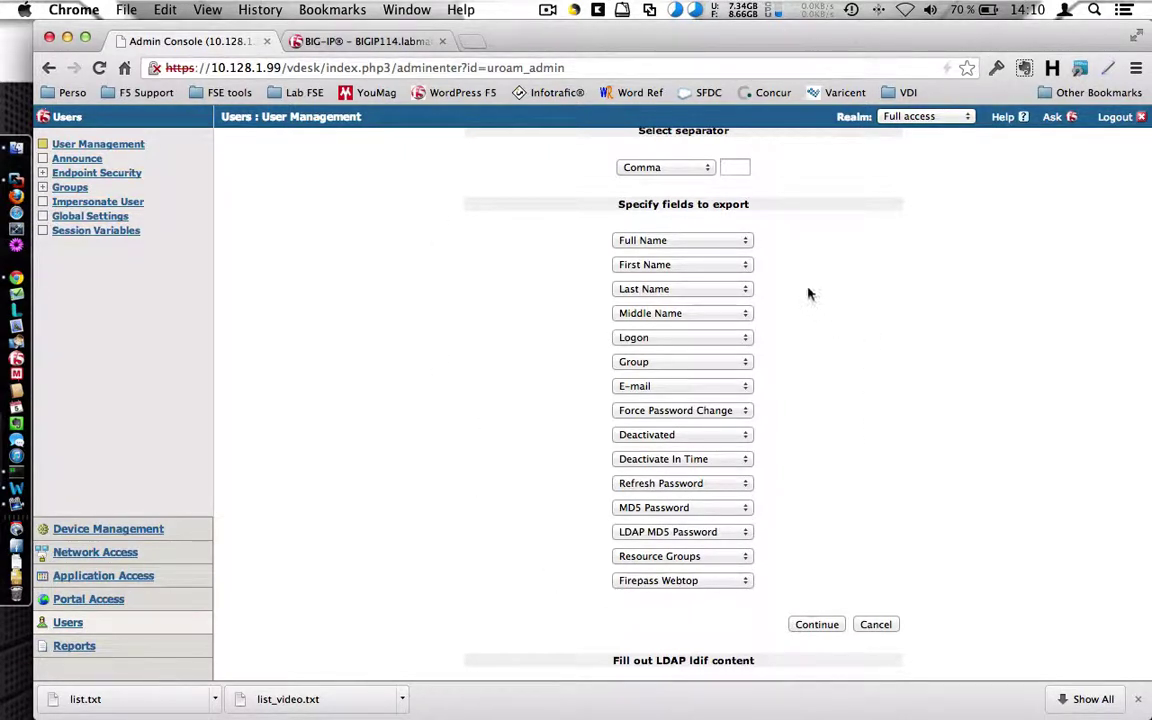
{"action": "left_click", "coordinate": [743, 242]}
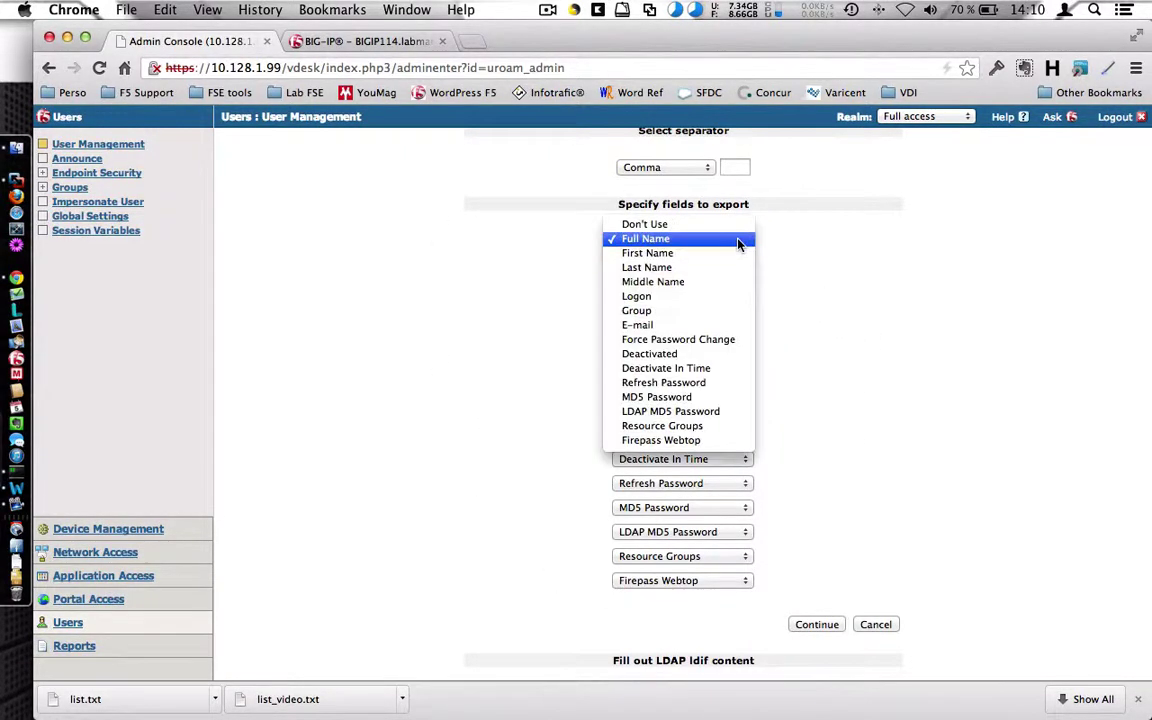
{"action": "left_click", "coordinate": [715, 298]}
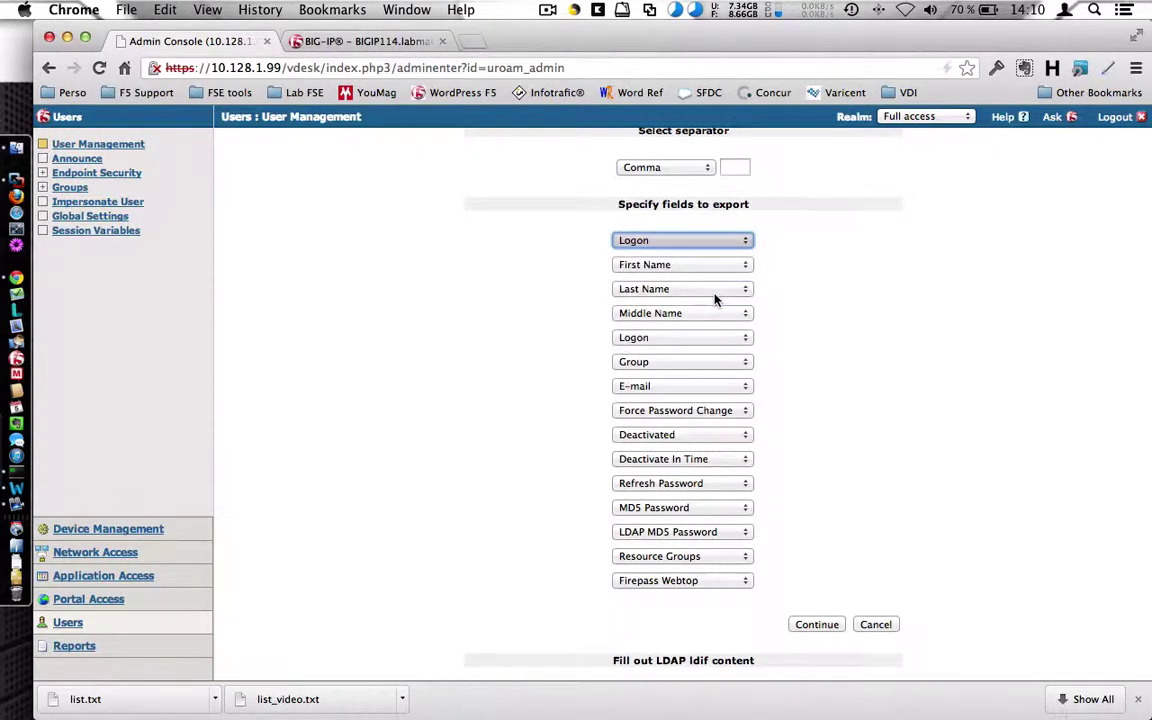
{"action": "left_click", "coordinate": [663, 265]}
{"action": "left_click", "coordinate": [663, 265]}
{"action": "left_click", "coordinate": [658, 289]}
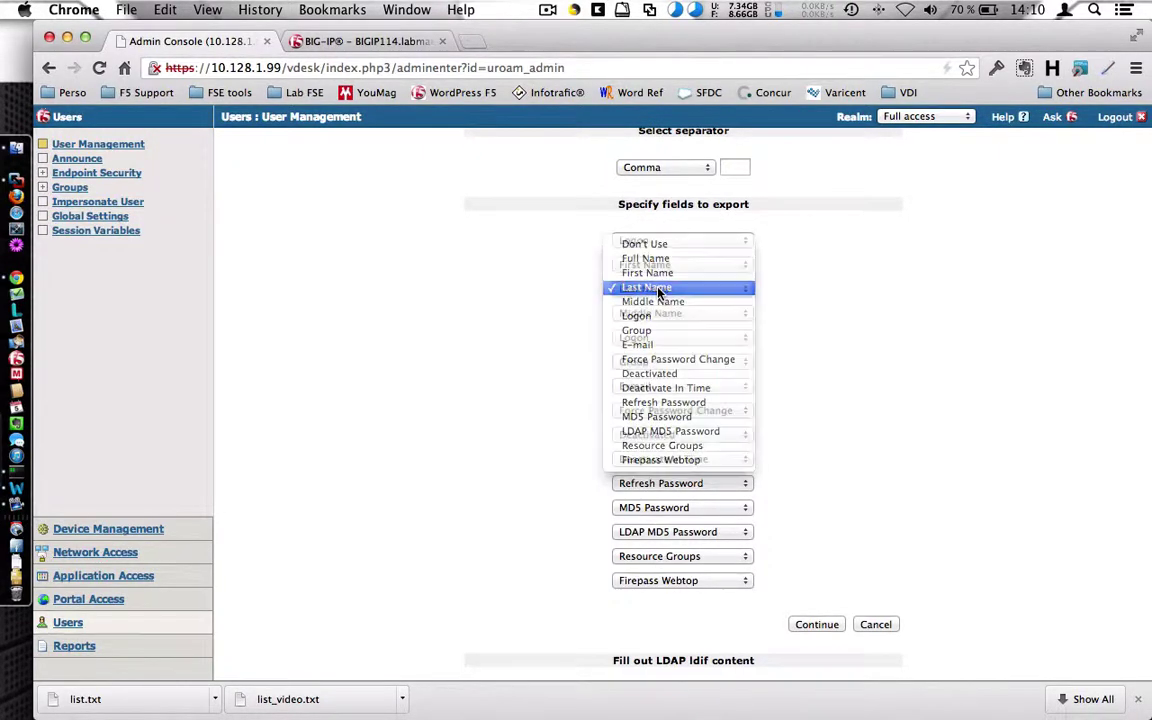
{"action": "left_click", "coordinate": [658, 289]}
{"action": "left_click", "coordinate": [656, 311]}
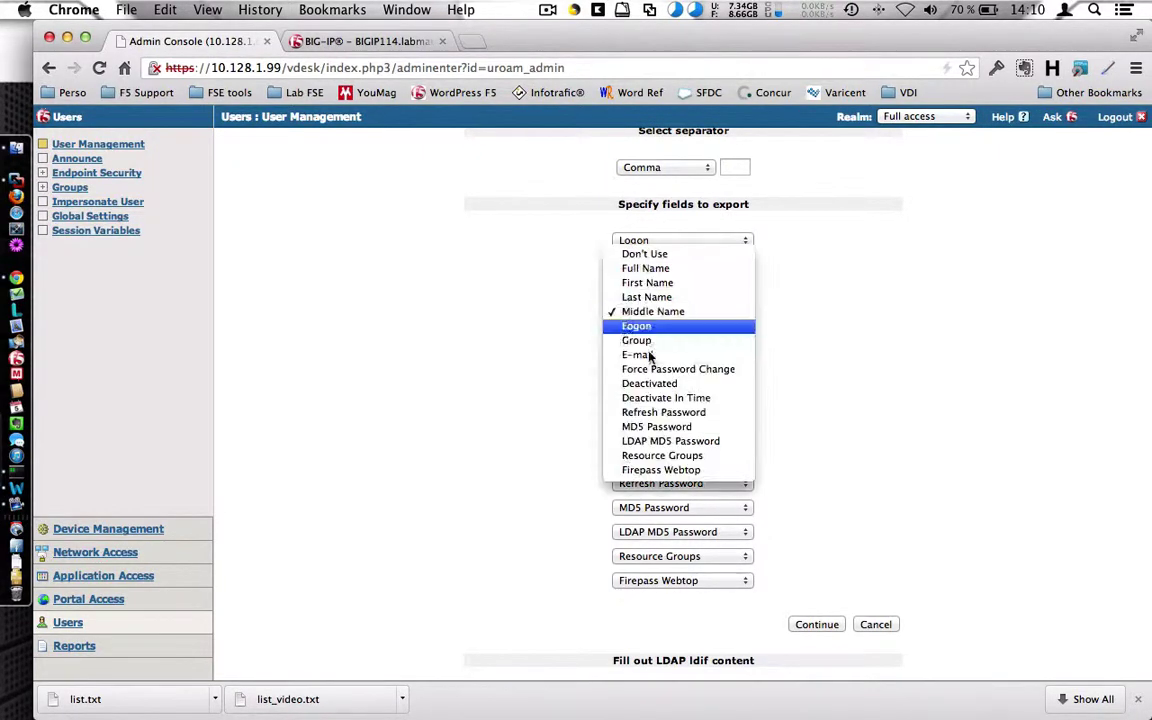
{"action": "left_click", "coordinate": [699, 441]}
Step: Set all remaining export fields, from the fifth through the last, to Don't Use
{"action": "left_click", "coordinate": [711, 340]}
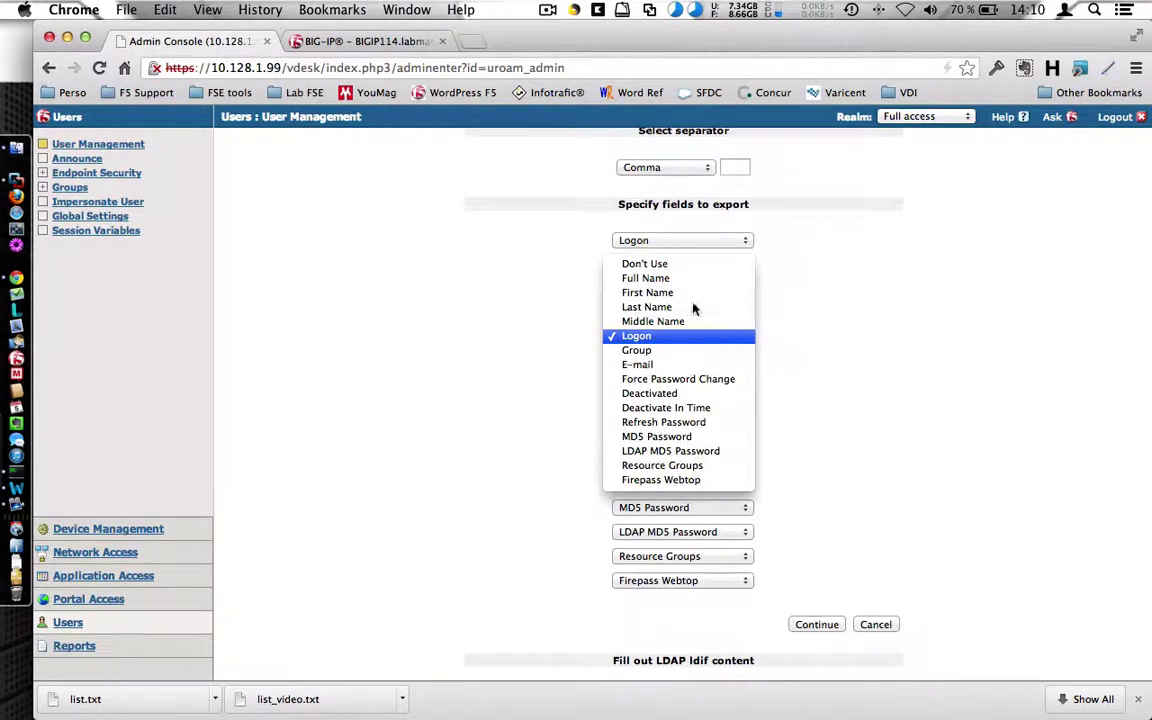
{"action": "left_click", "coordinate": [665, 336]}
{"action": "left_click", "coordinate": [659, 362]}
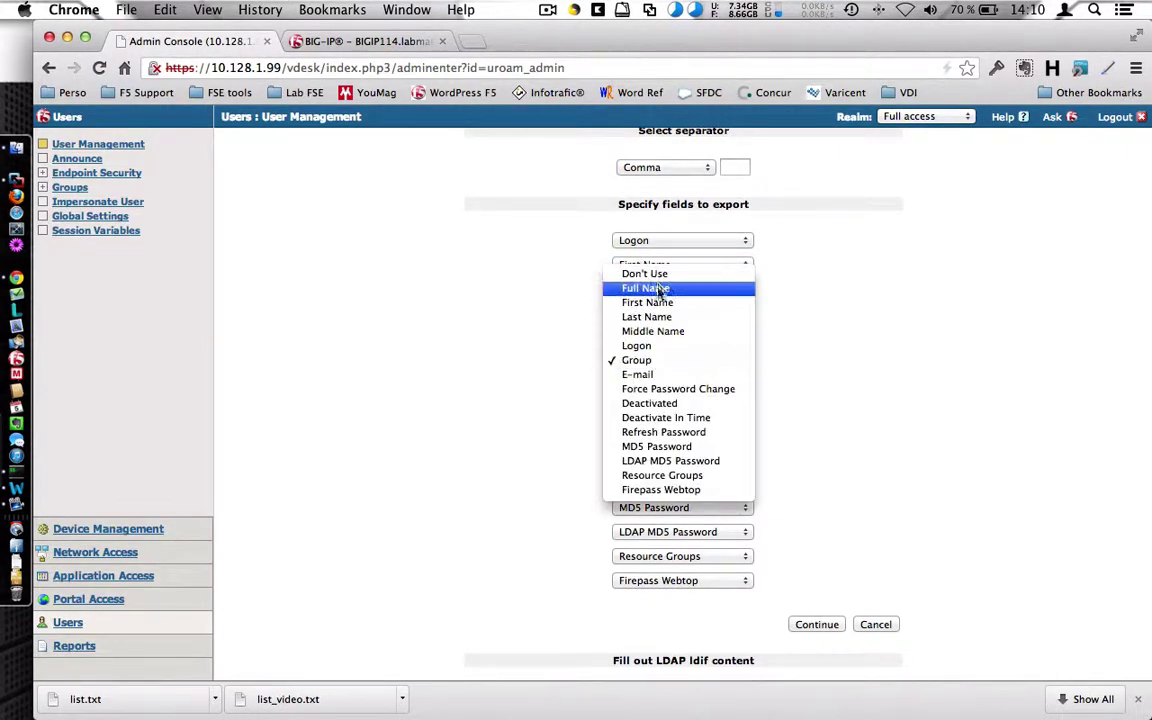
{"action": "left_click", "coordinate": [645, 273]}
{"action": "left_click", "coordinate": [655, 384]}
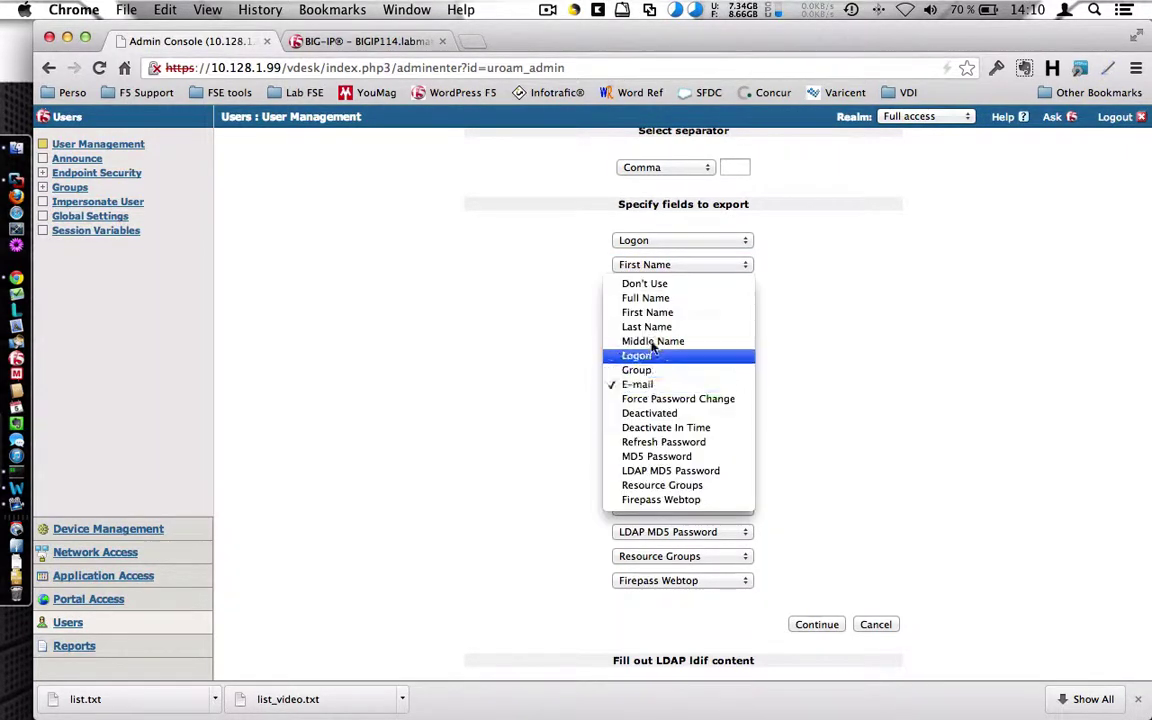
{"action": "left_click", "coordinate": [645, 285]}
{"action": "left_click", "coordinate": [660, 408]}
{"action": "left_click", "coordinate": [655, 296]}
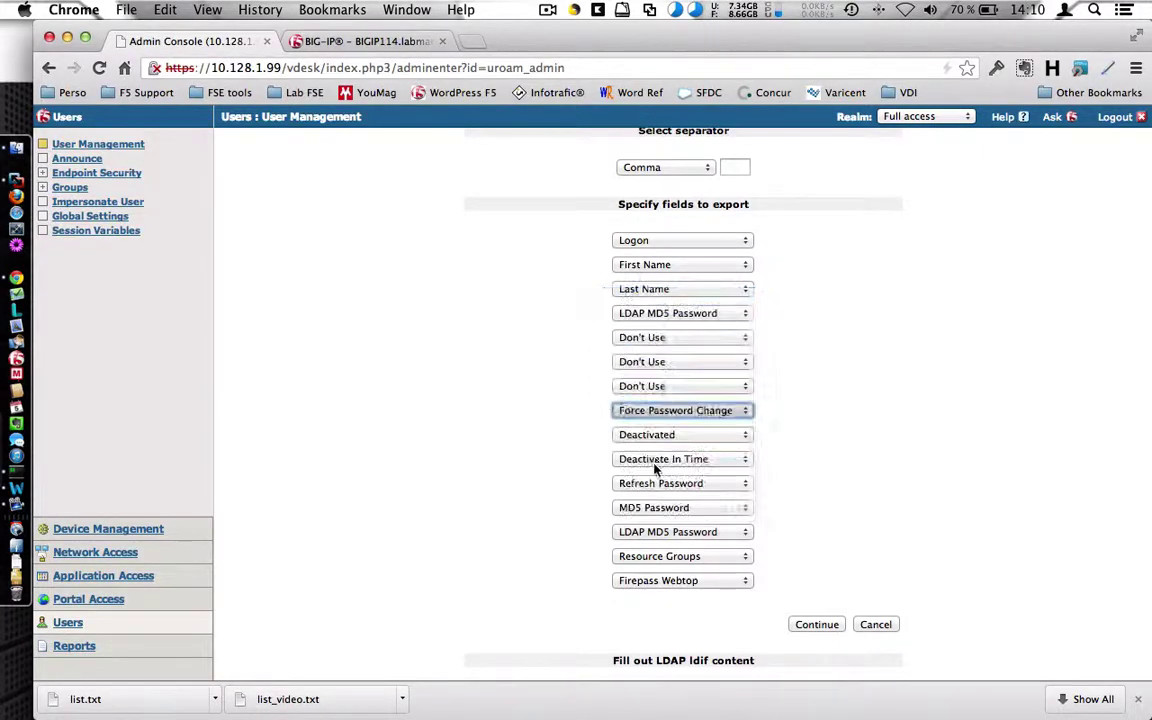
{"action": "left_click", "coordinate": [657, 436]}
{"action": "left_click", "coordinate": [650, 306]}
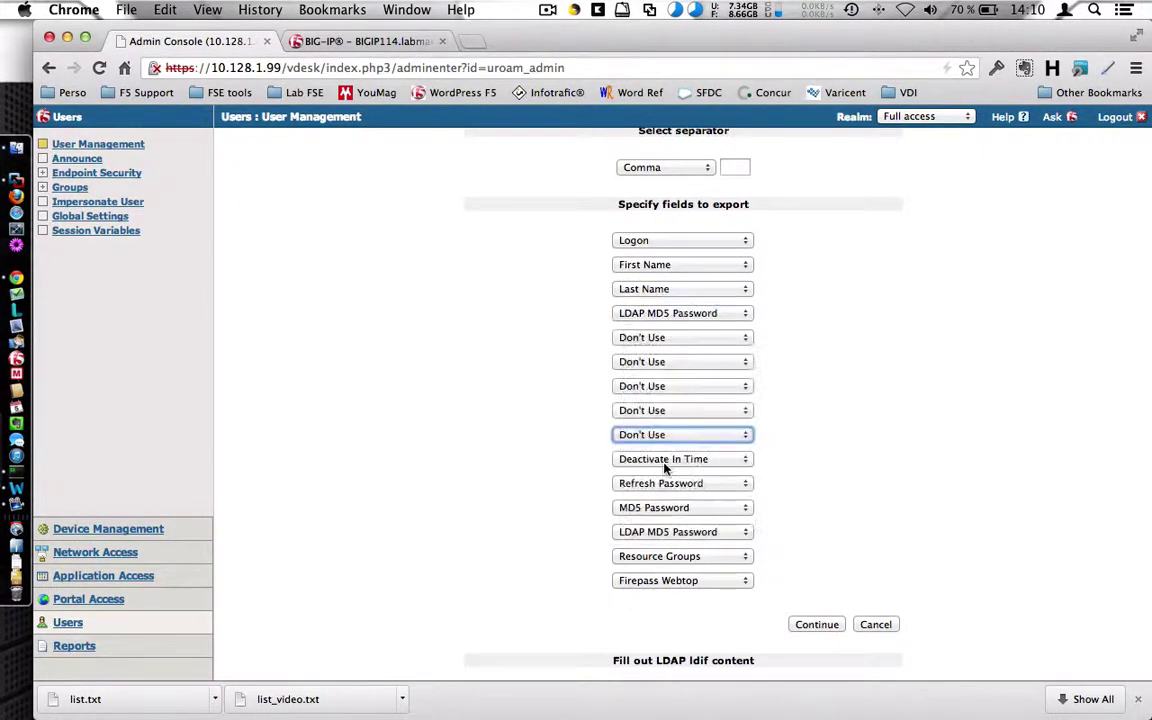
{"action": "left_click", "coordinate": [666, 460]}
{"action": "left_click", "coordinate": [657, 315]}
{"action": "left_click", "coordinate": [658, 483]}
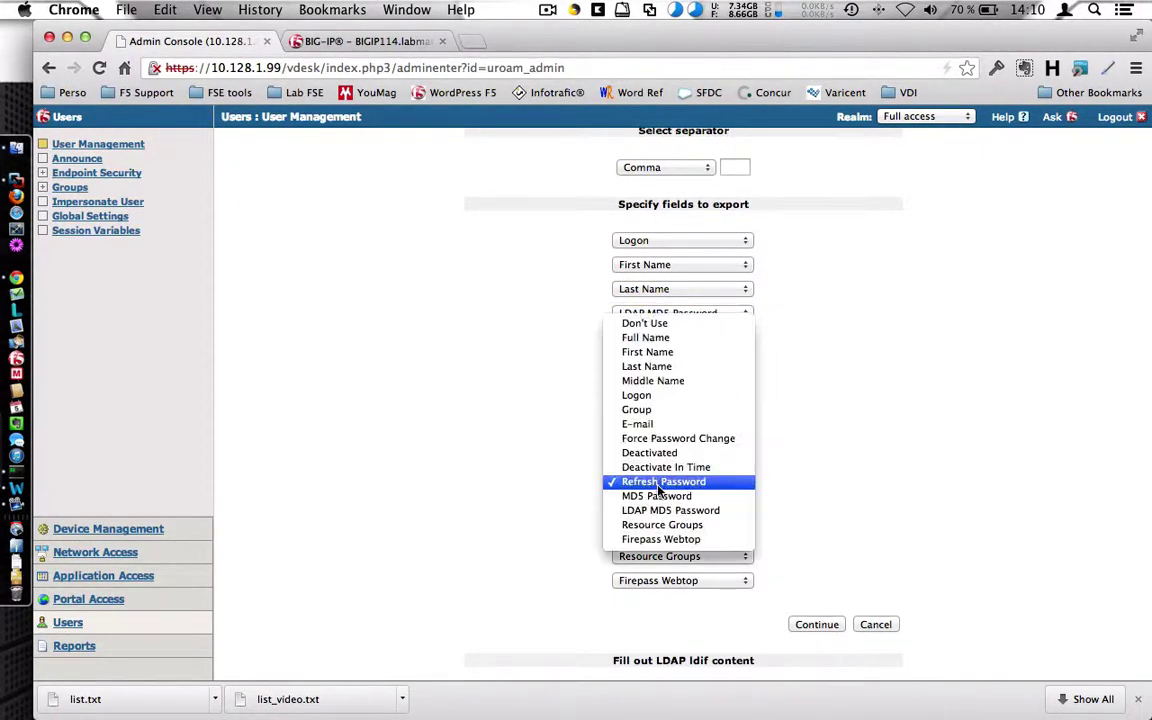
{"action": "left_click", "coordinate": [655, 325]}
{"action": "left_click", "coordinate": [658, 507]}
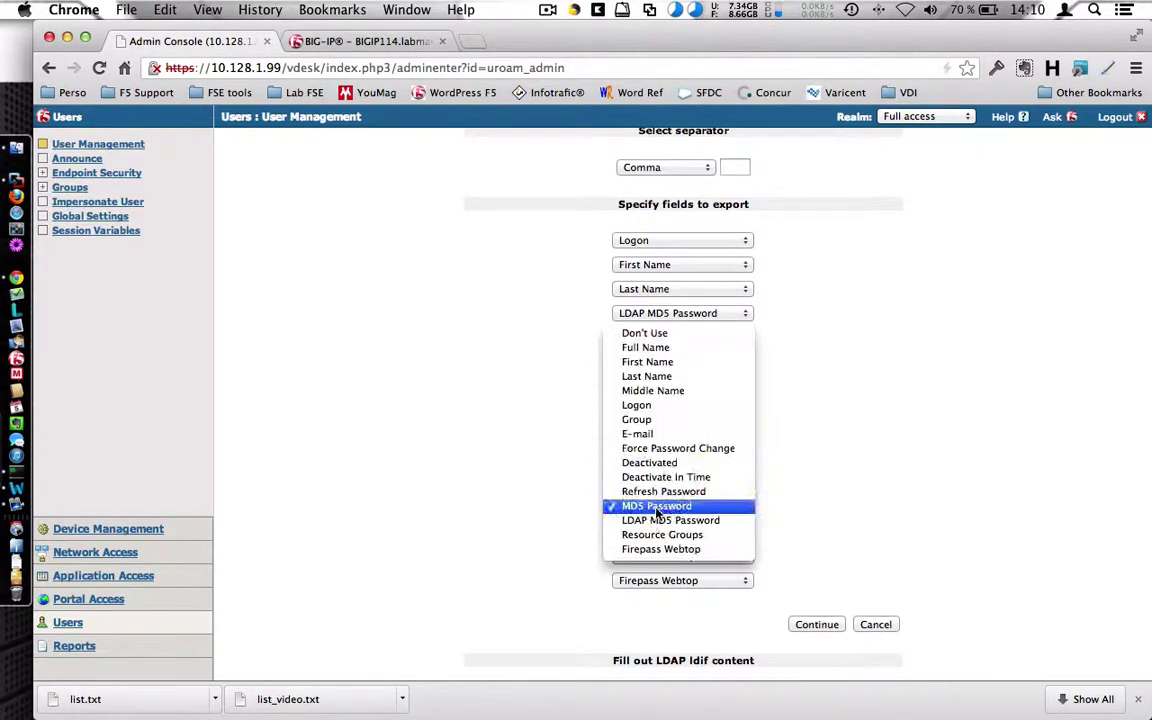
{"action": "left_click", "coordinate": [655, 331]}
{"action": "left_click", "coordinate": [662, 531]}
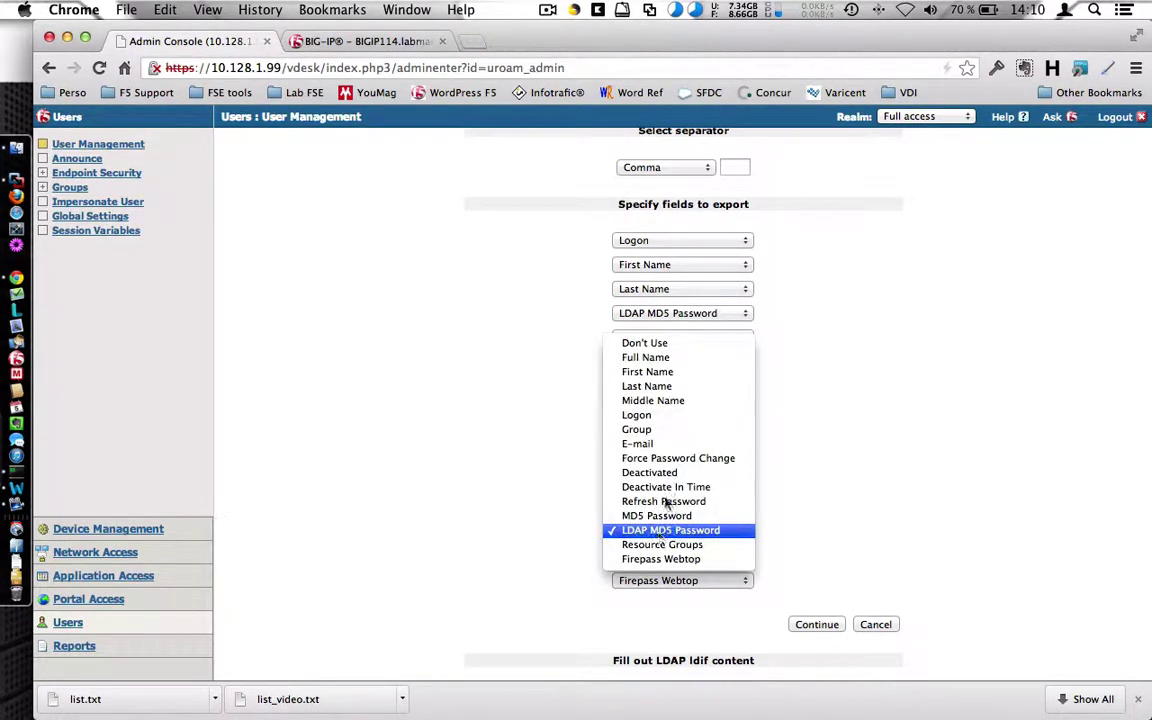
{"action": "left_click", "coordinate": [655, 342]}
{"action": "left_click", "coordinate": [668, 560]}
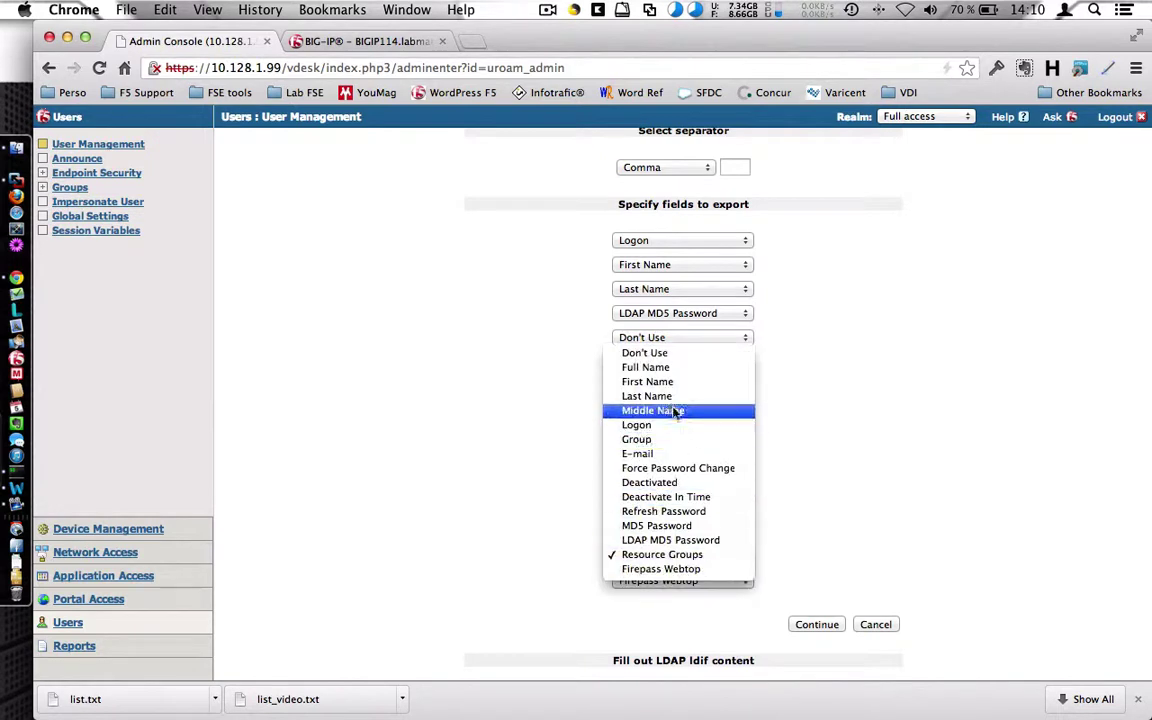
{"action": "left_click", "coordinate": [655, 352]}
{"action": "left_click", "coordinate": [668, 582]}
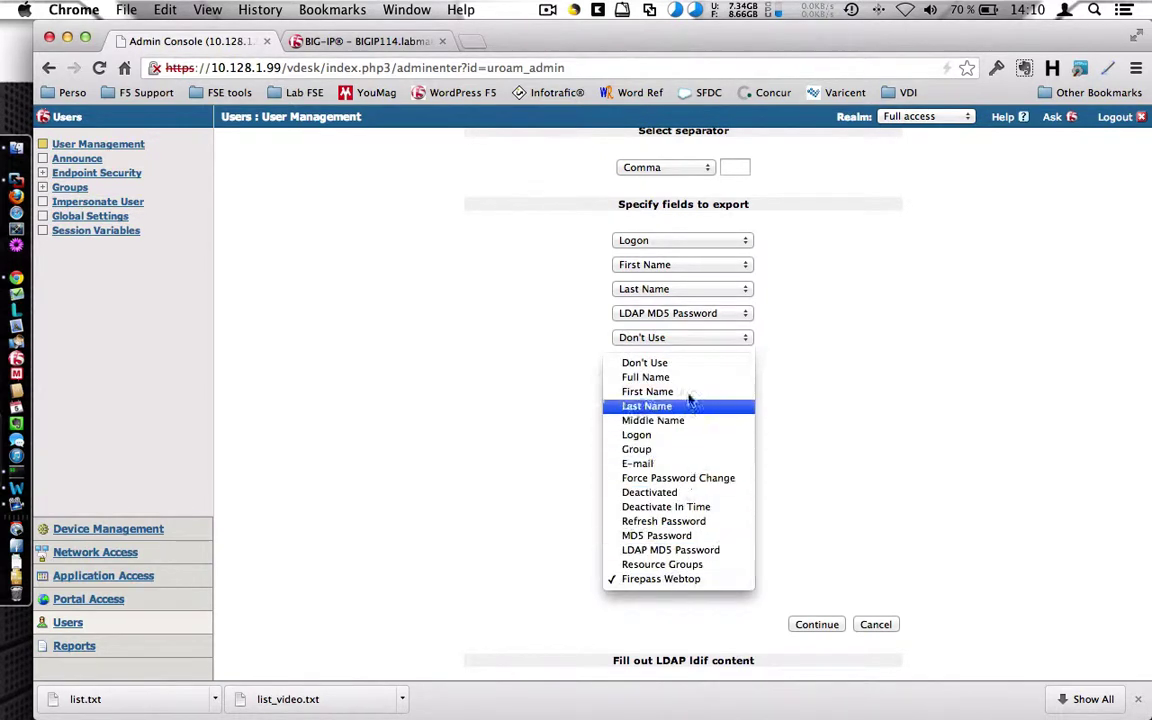
{"action": "left_click", "coordinate": [672, 363]}
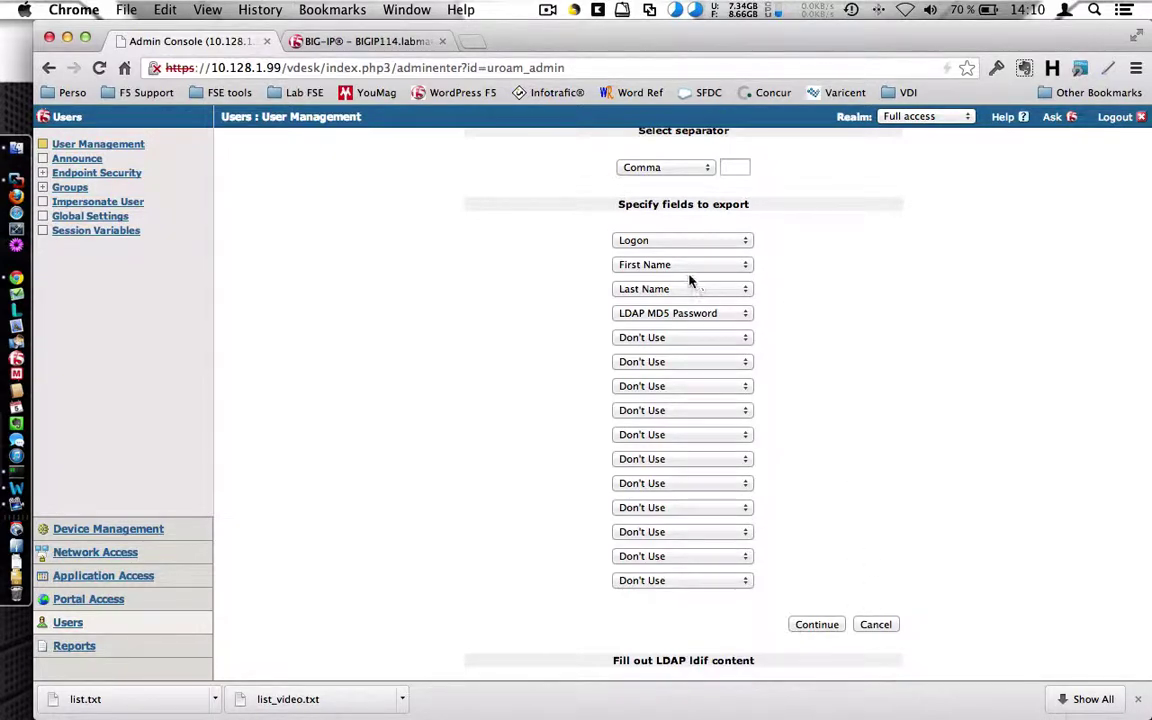
Step: Run the user export and save the file as data.txt on the desktop
{"action": "left_click", "coordinate": [819, 625]}
{"action": "type", "text": "data"}
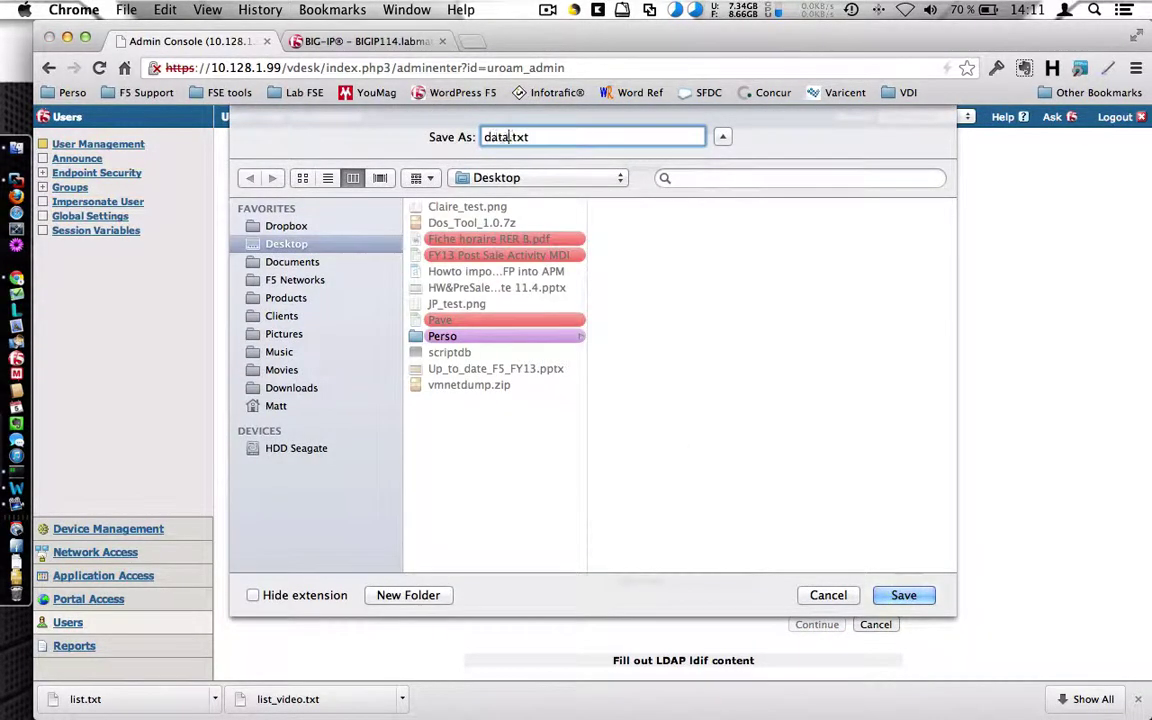
{"action": "left_click", "coordinate": [903, 596]}
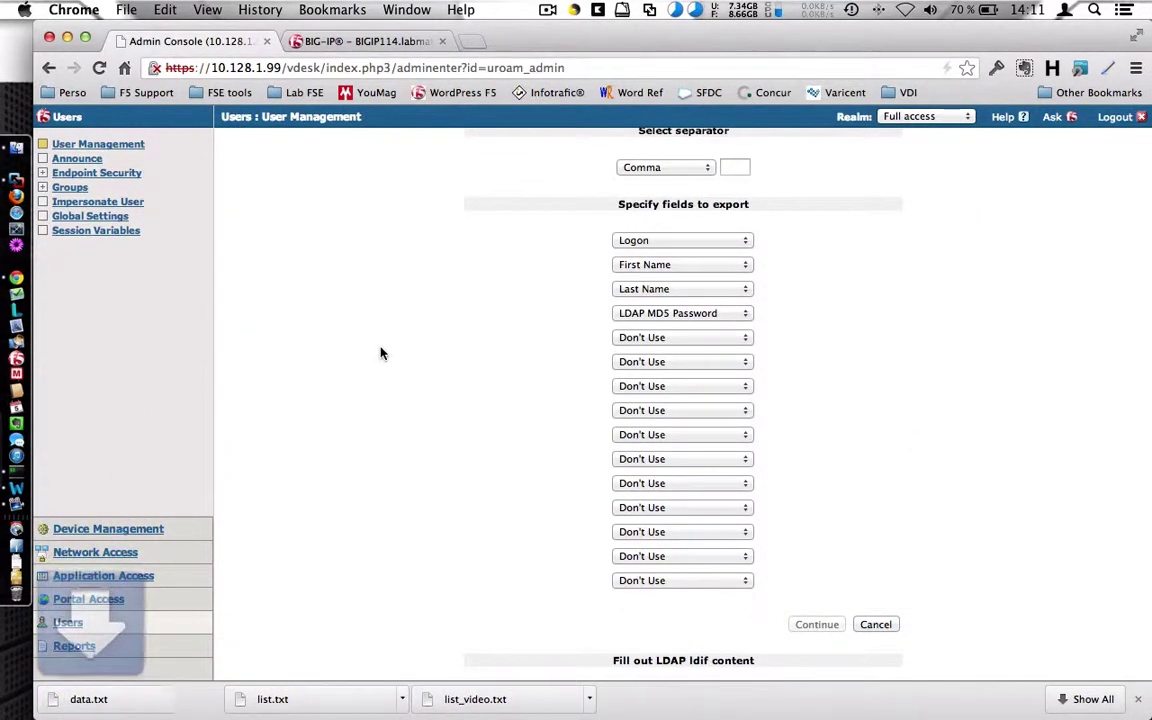
Step: Open data.txt from the desktop in TextEdit and examine the first record's logon, first name and last name values
{"action": "key", "text": "ctrl+Left"}
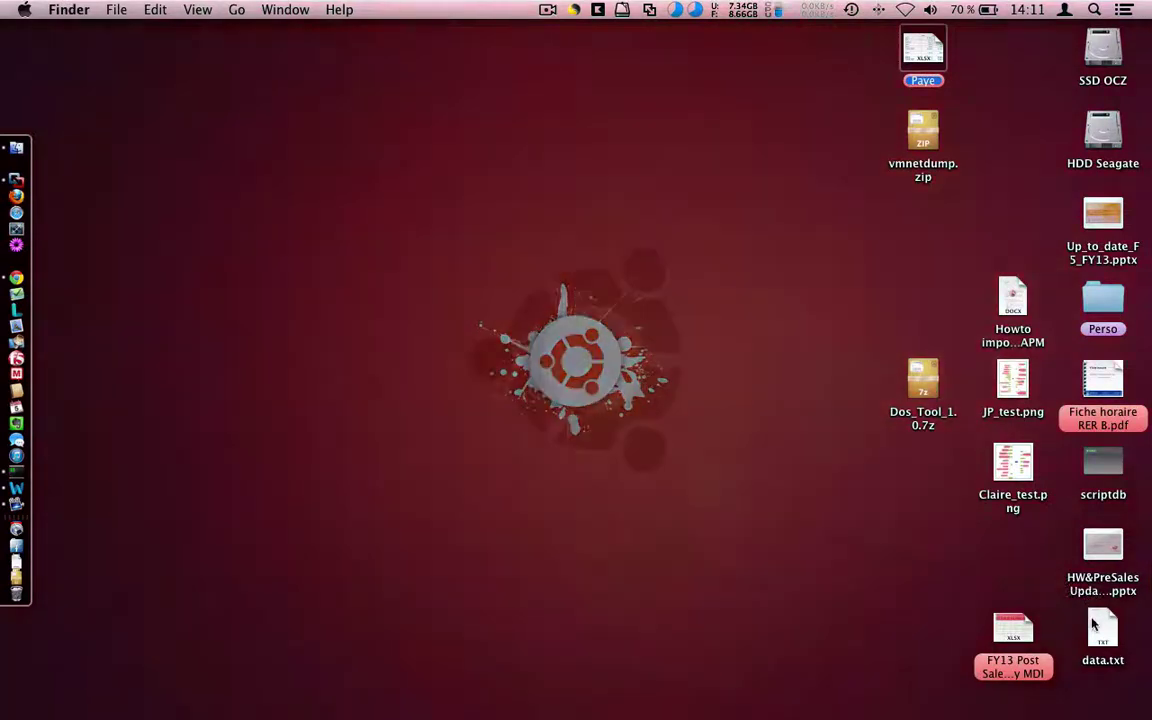
{"action": "left_click", "coordinate": [1092, 624]}
{"action": "double_click", "coordinate": [1092, 624]}
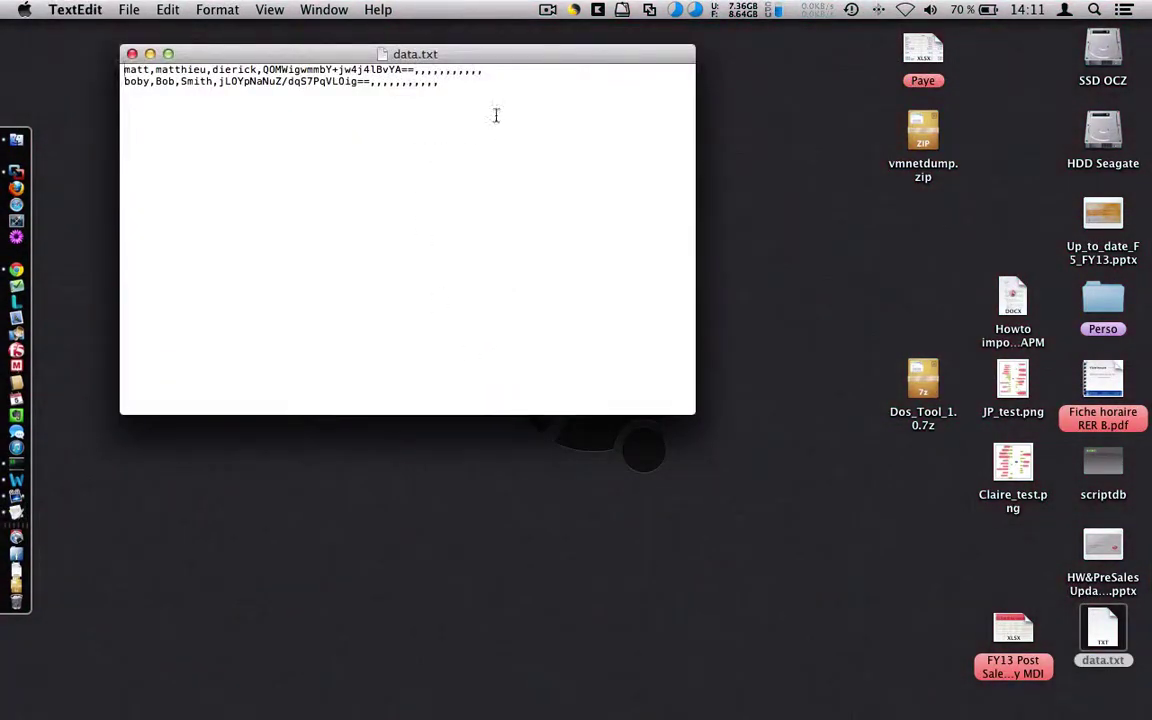
{"action": "double_click", "coordinate": [137, 70]}
{"action": "double_click", "coordinate": [180, 70]}
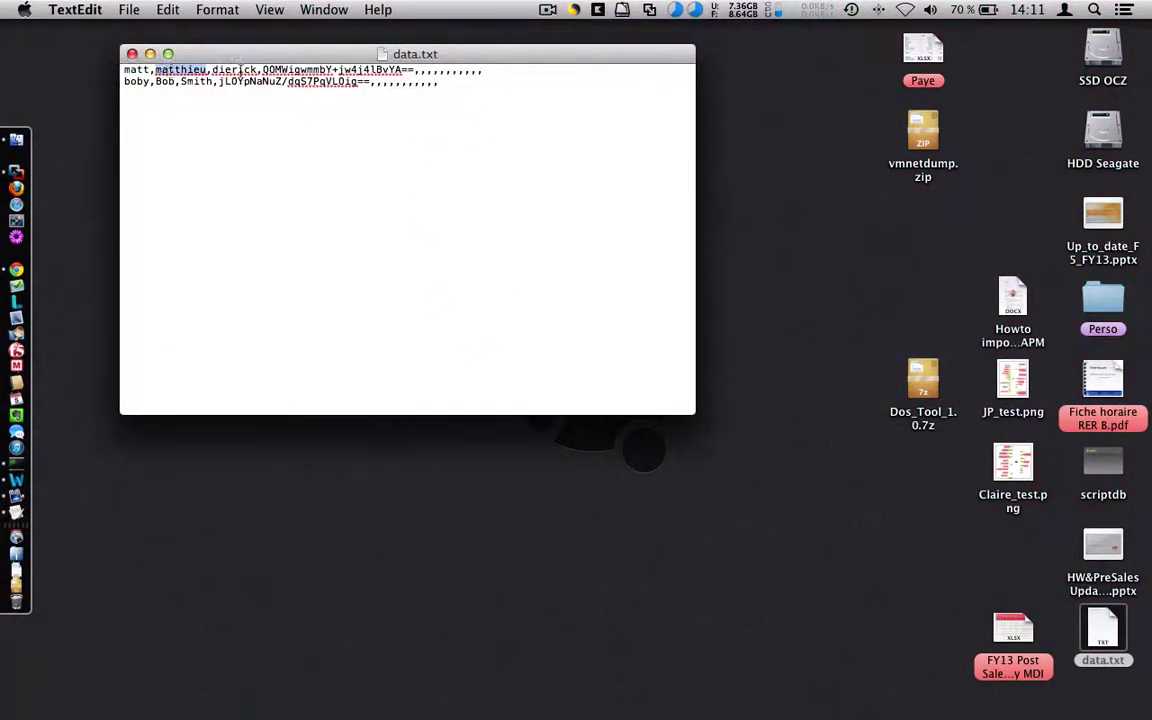
{"action": "double_click", "coordinate": [240, 70]}
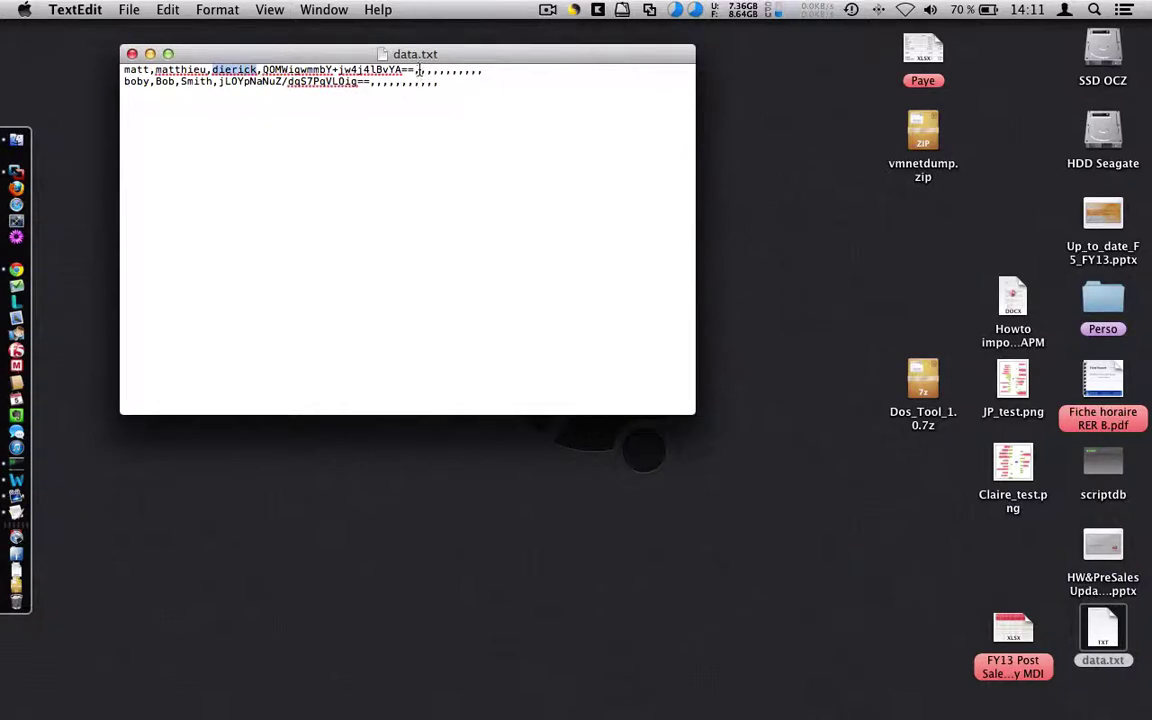
Step: Remove the trailing commas from both records in data.txt, save the file and quit TextEdit
{"action": "left_click", "coordinate": [512, 70]}
{"action": "key", "text": "BackSpace"}
{"action": "key", "text": "BackSpace"}
{"action": "key", "text": "BackSpace"}
{"action": "key", "text": "BackSpace"}
{"action": "key", "text": "BackSpace"}
{"action": "key", "text": "BackSpace"}
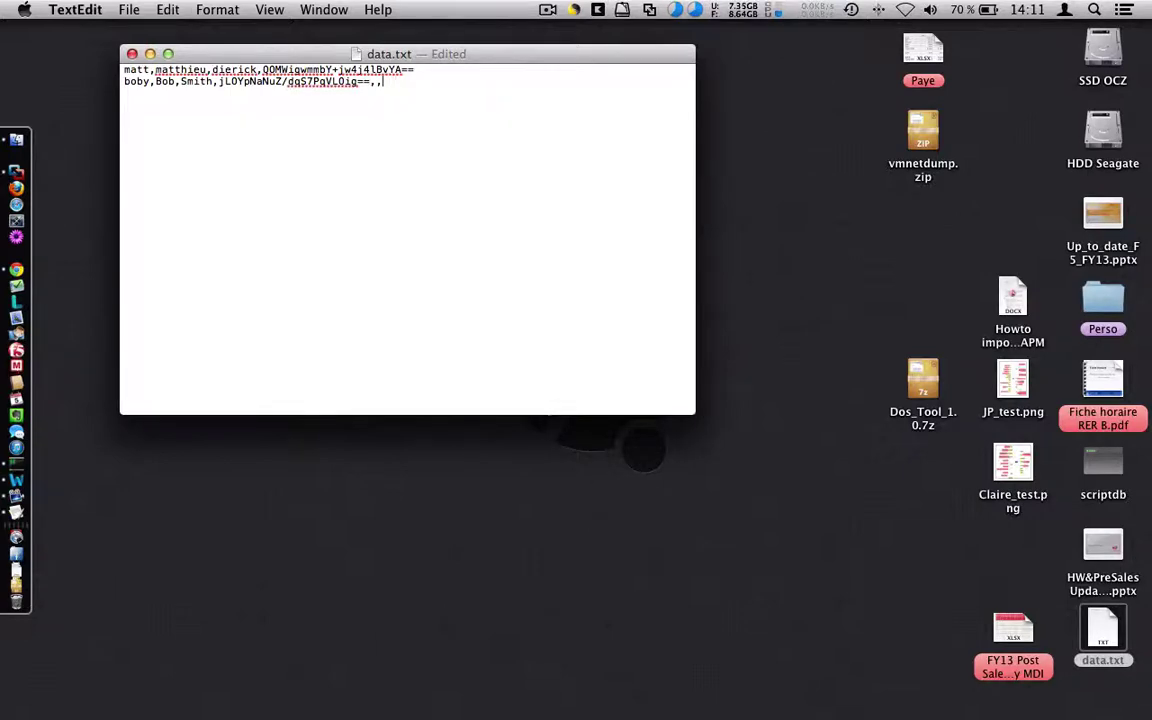
{"action": "key", "text": "super+s"}
{"action": "key", "text": "super+q"}
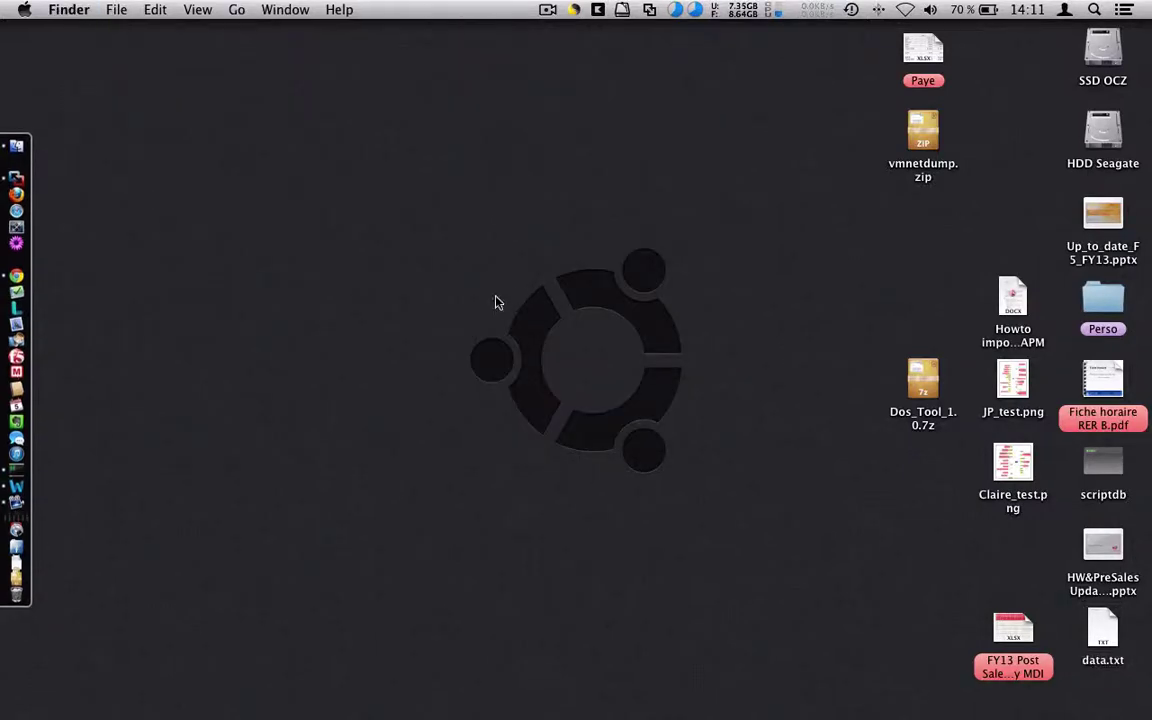
{"action": "key", "text": "ctrl+Right"}
{"action": "left_click", "coordinate": [365, 43]}
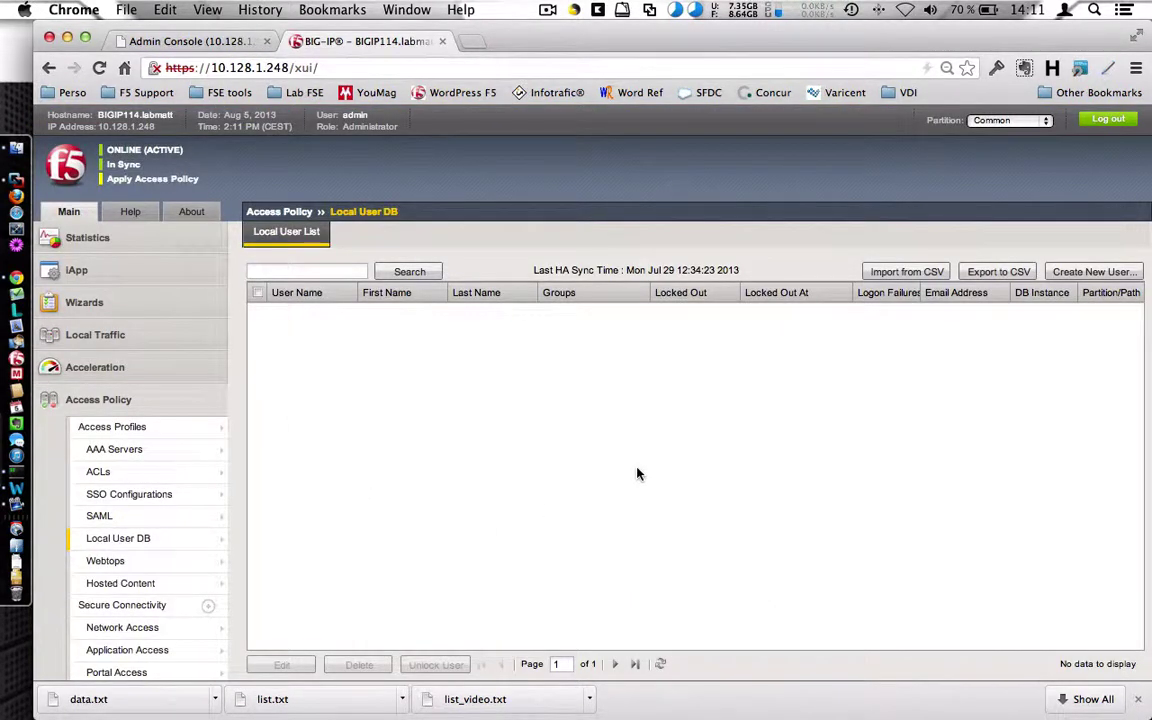
{"action": "left_click", "coordinate": [16, 470]}
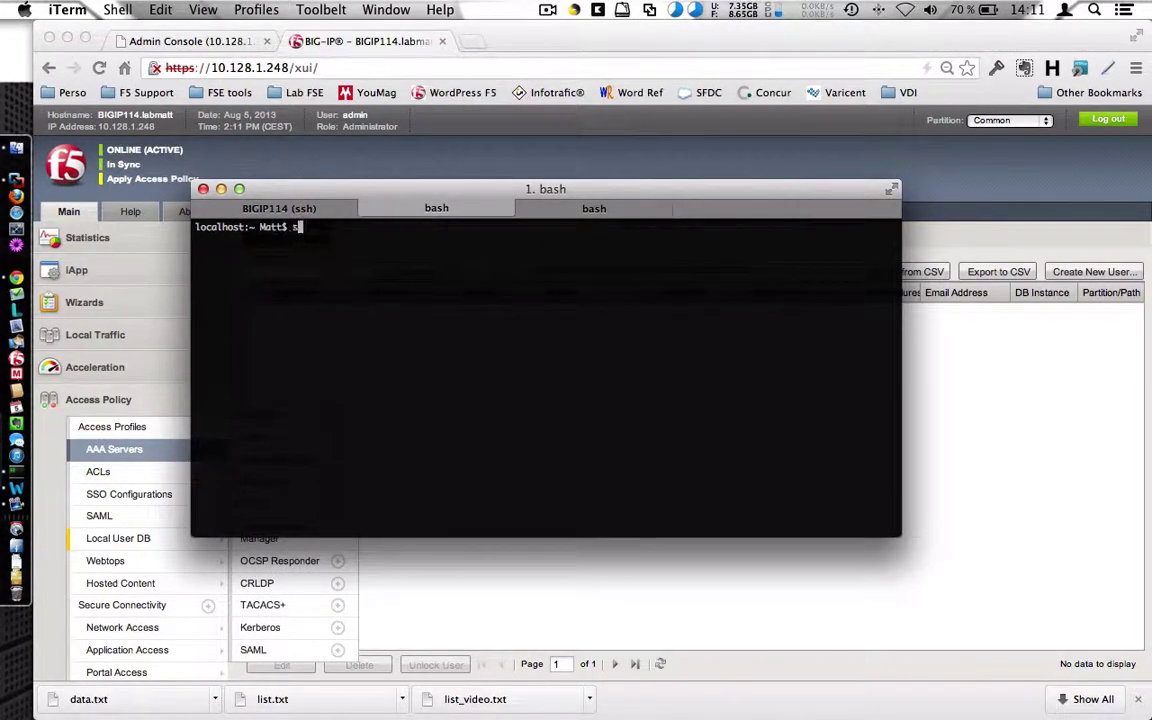
{"action": "type", "text": "sftp root@10.128."}
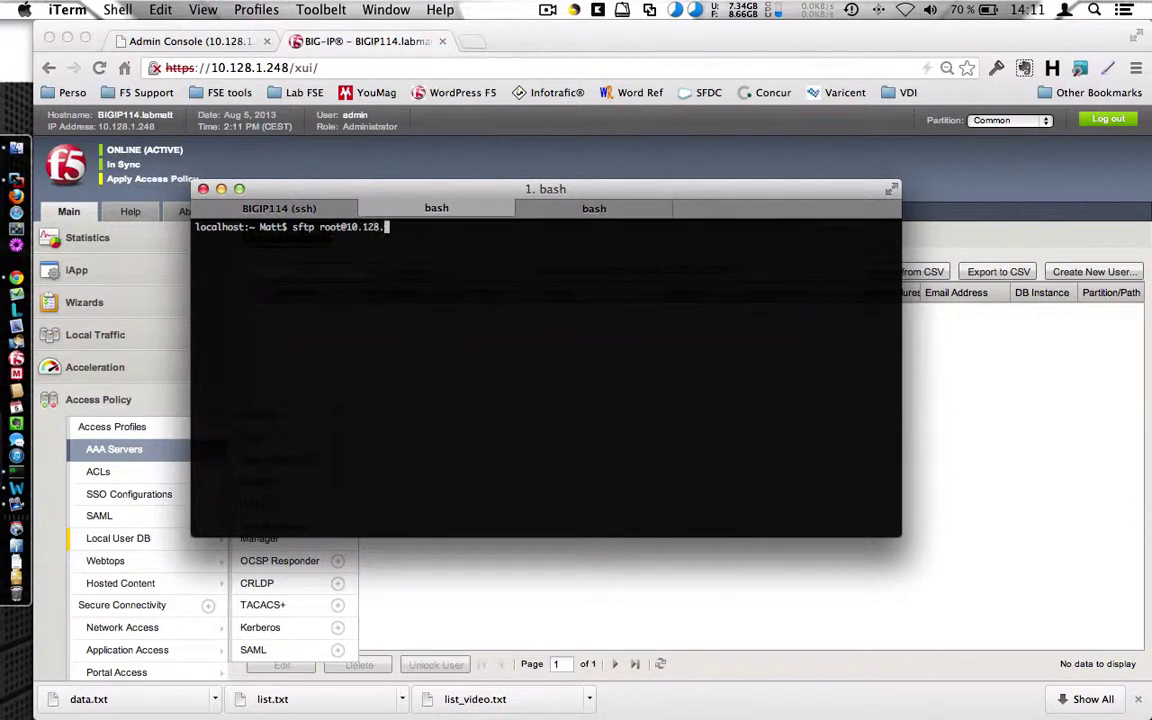
{"action": "type", "text": "1.248"}
{"action": "key", "text": "Return"}
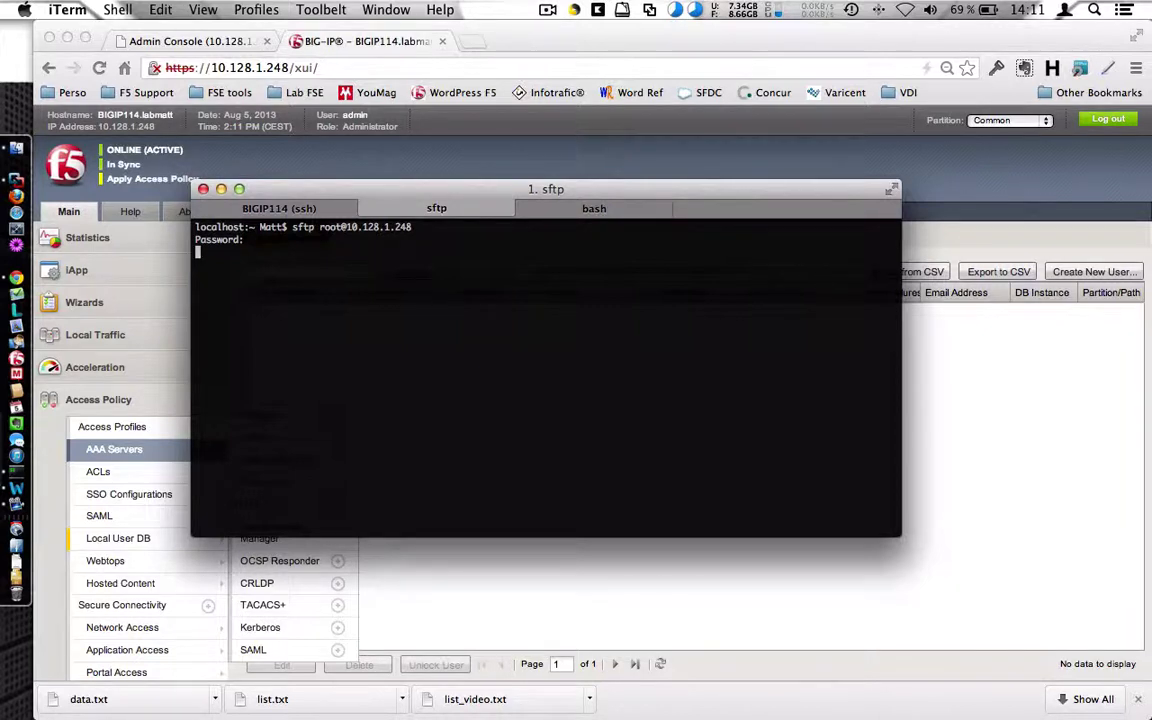
Step: Upload data.txt from the local desktop to the /config/ directory over SFTP
{"action": "type", "text": "put"}
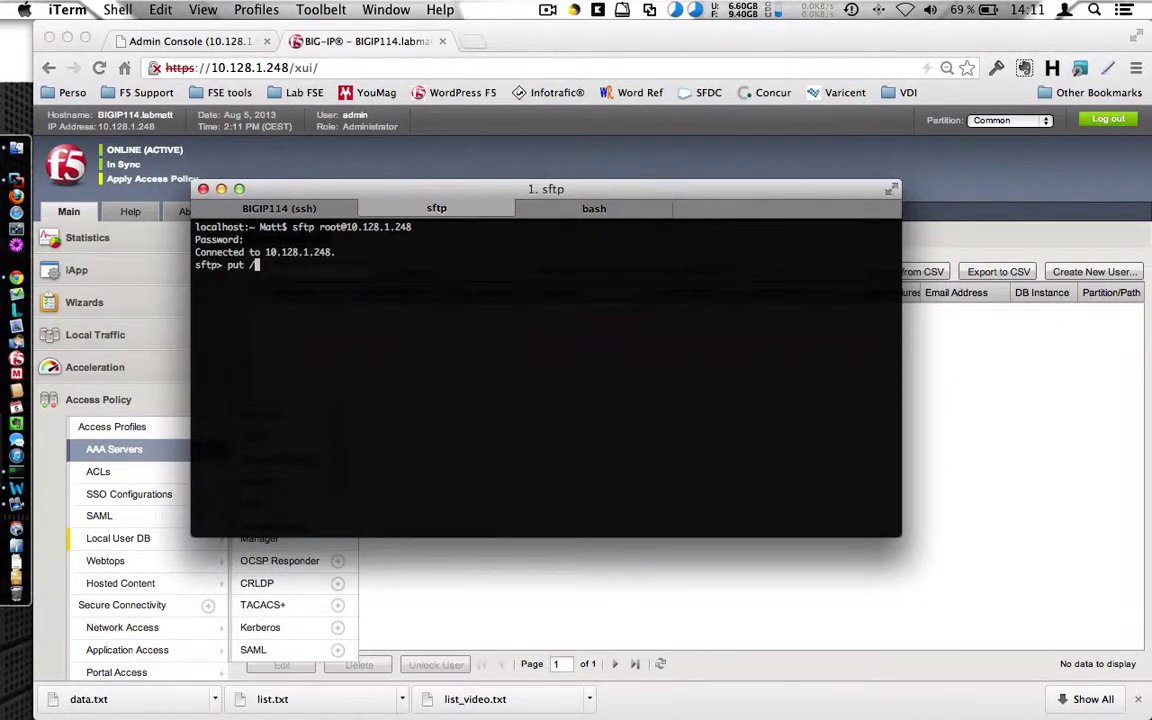
{"action": "type", "text": "//Users/Matt/Desktop/"}
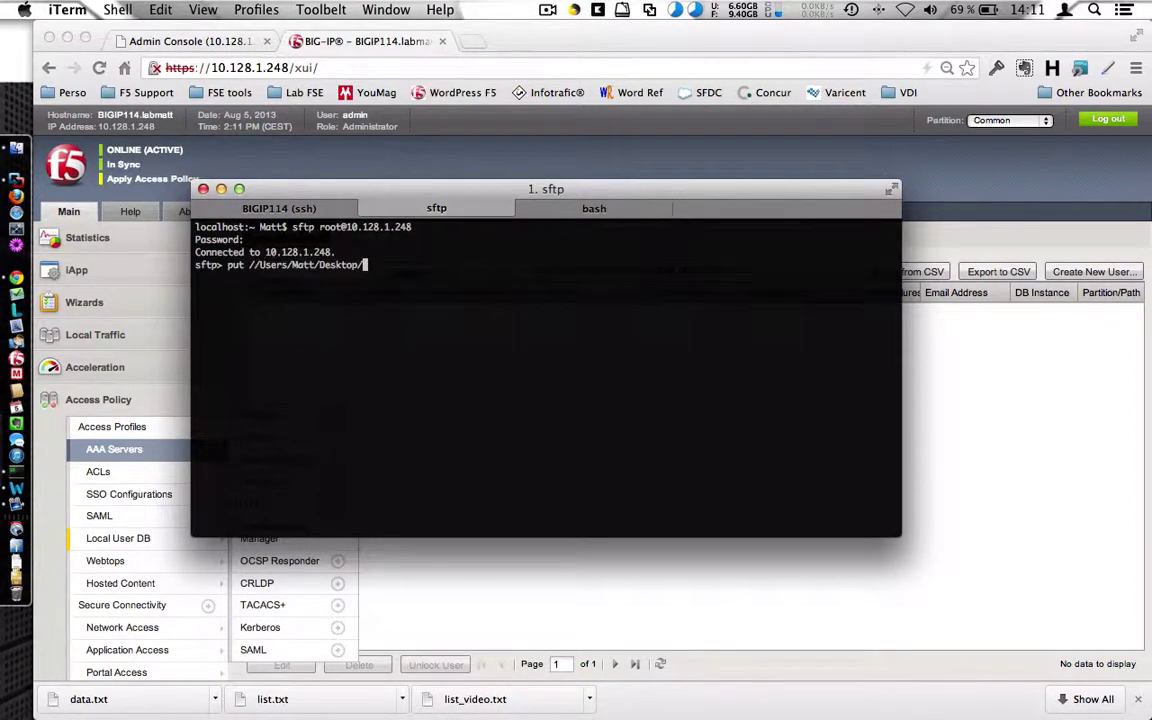
{"action": "key", "text": "Left"}
{"action": "key", "text": "Left"}
{"action": "key", "text": "BackSpace"}
{"action": "key", "text": "BackSpace"}
{"action": "key", "text": "BackSpace"}
{"action": "key", "text": "BackSpace"}
{"action": "key", "text": "BackSpace"}
{"action": "key", "text": "BackSpace"}
{"action": "key", "text": "BackSpace"}
{"action": "key", "text": "BackSpace"}
{"action": "key", "text": "BackSpace"}
{"action": "key", "text": "BackSpace"}
{"action": "key", "text": "BackSpace"}
{"action": "key", "text": "BackSpace"}
{"action": "key", "text": "BackSpace"}
{"action": "key", "text": "BackSpace"}
{"action": "key", "text": "BackSpace"}
{"action": "key", "text": "BackSpace"}
{"action": "key", "text": "BackSpace"}
{"action": "key", "text": "BackSpace"}
{"action": "key", "text": "BackSpace"}
{"action": "key", "text": "BackSpace"}
{"action": "key", "text": "BackSpace"}
{"action": "key", "text": "BackSpace"}
{"action": "key", "text": "BackSpace"}
{"action": "key", "text": "BackSpace"}
{"action": "key", "text": "BackSpace"}
{"action": "key", "text": "BackSpace"}
{"action": "key", "text": "BackSpace"}
{"action": "key", "text": "BackSpace"}
{"action": "type", "text": "/Users/Matt/Desktop/"}
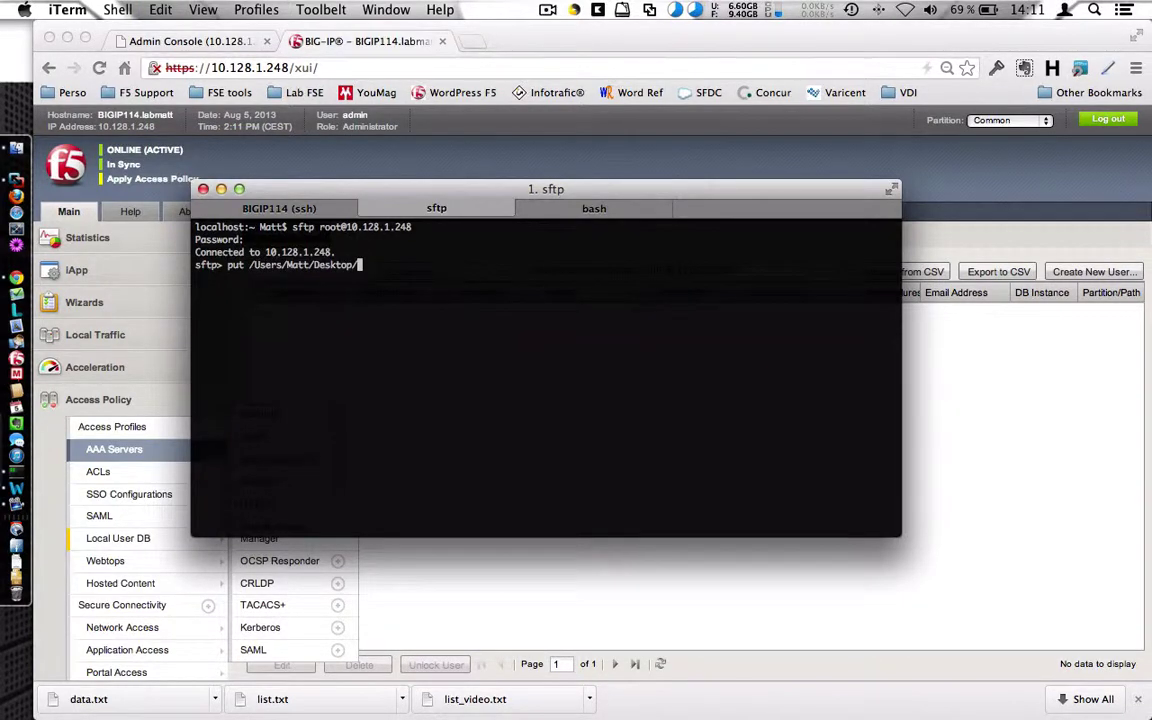
{"action": "type", "text": "data.txt /config/"}
{"action": "key", "text": "Return"}
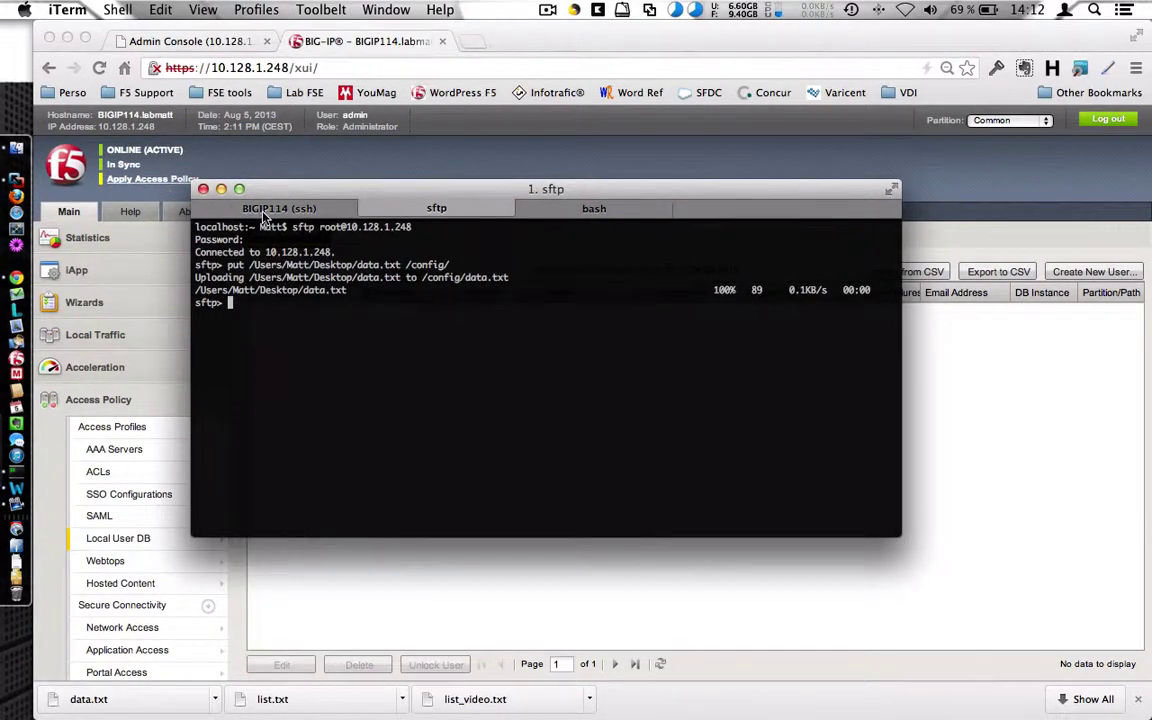
Step: Clear the screen of the BIGIP114 SSH session and list the config directory in long format
{"action": "left_click", "coordinate": [240, 206]}
{"action": "key", "text": "Return"}
{"action": "type", "text": "clear"}
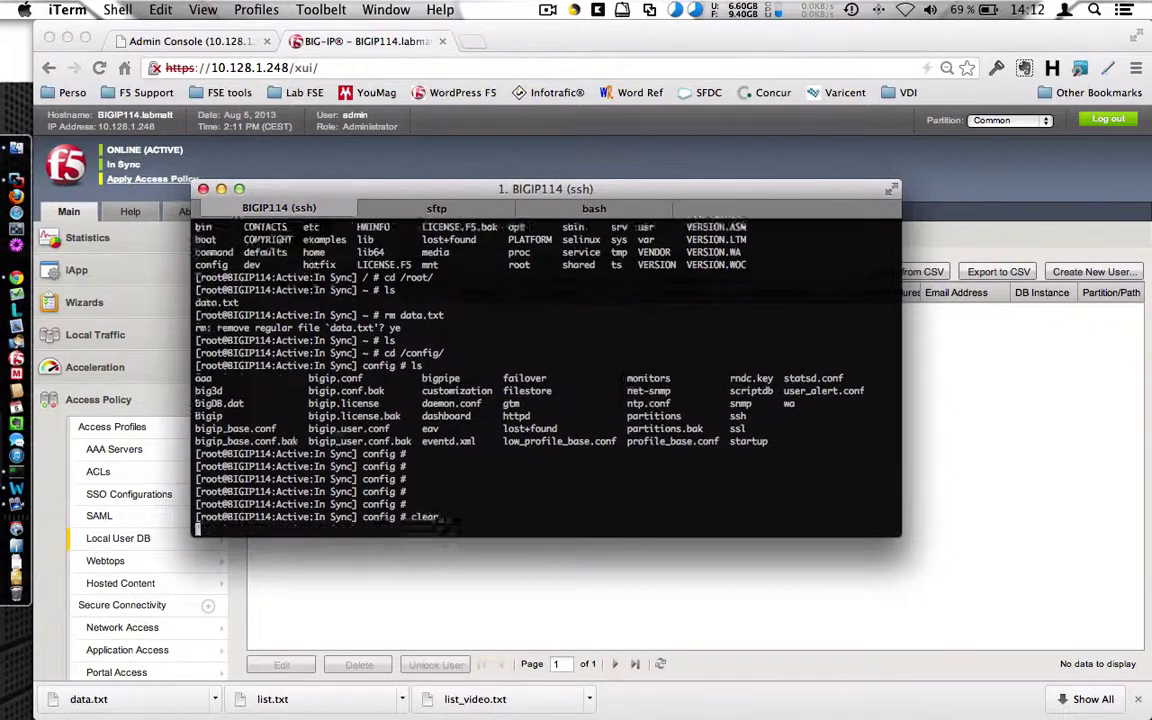
{"action": "key", "text": "Return"}
{"action": "type", "text": "ls -l"}
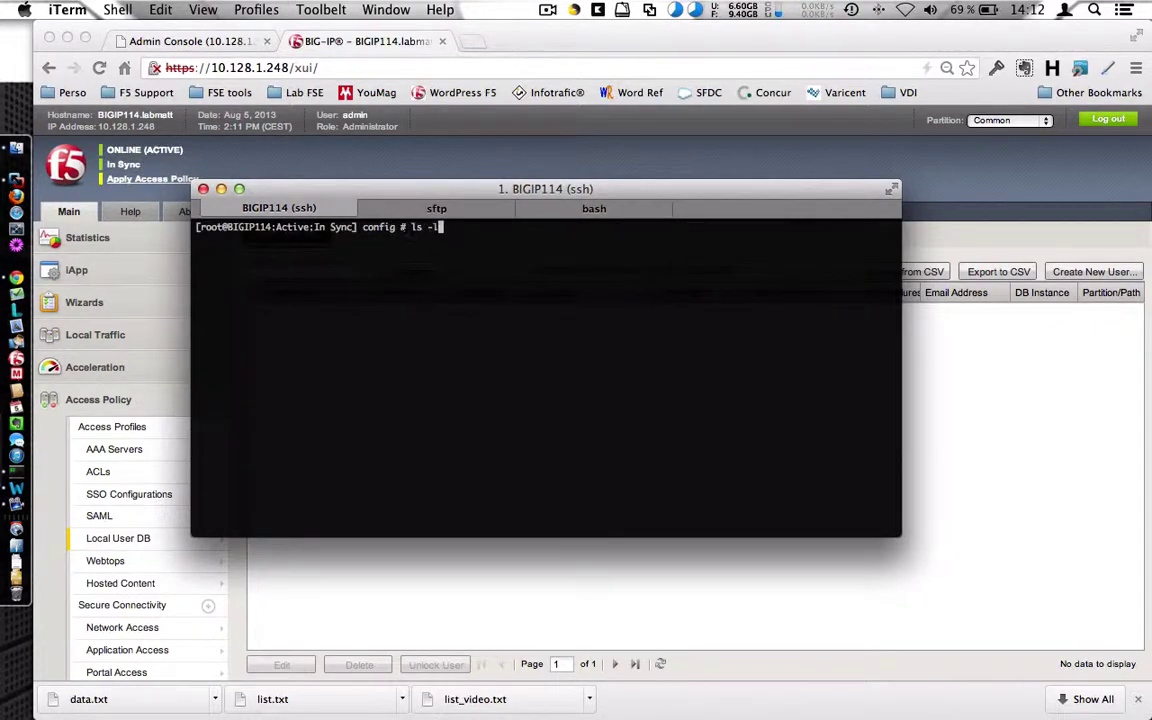
{"action": "key", "text": "Return"}
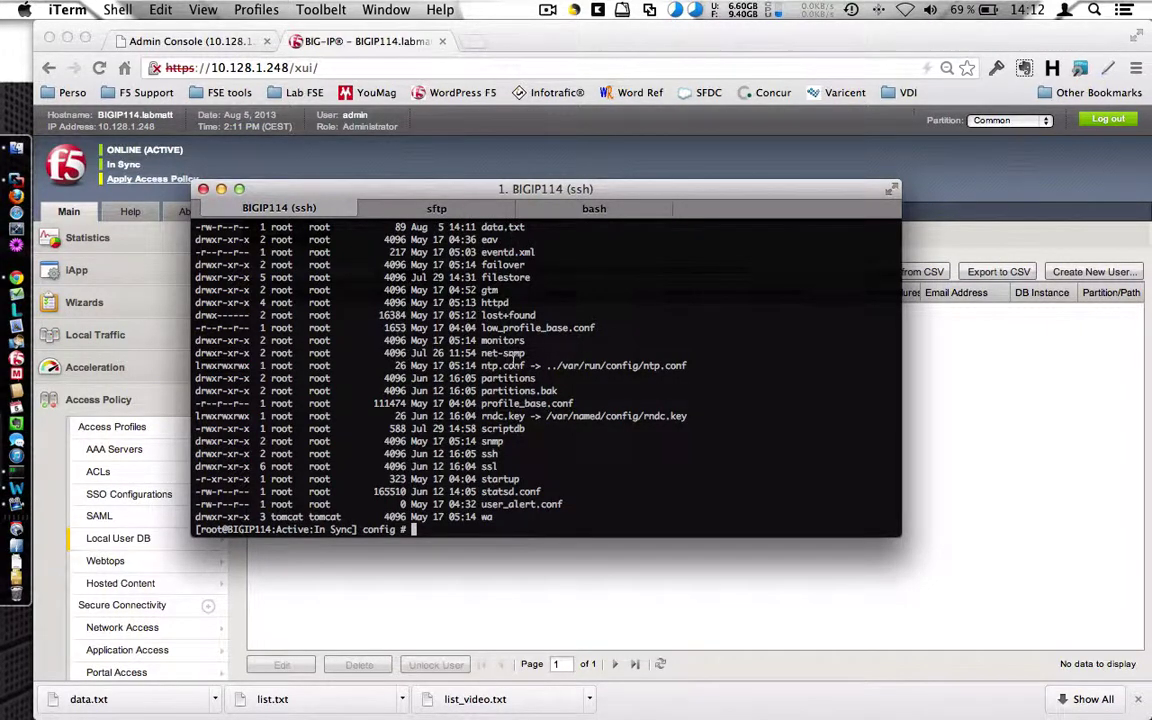
Step: Open data.txt in pico to check the uploaded records, and exit the editor
{"action": "type", "text": "pico data.txt"}
{"action": "key", "text": "Return"}
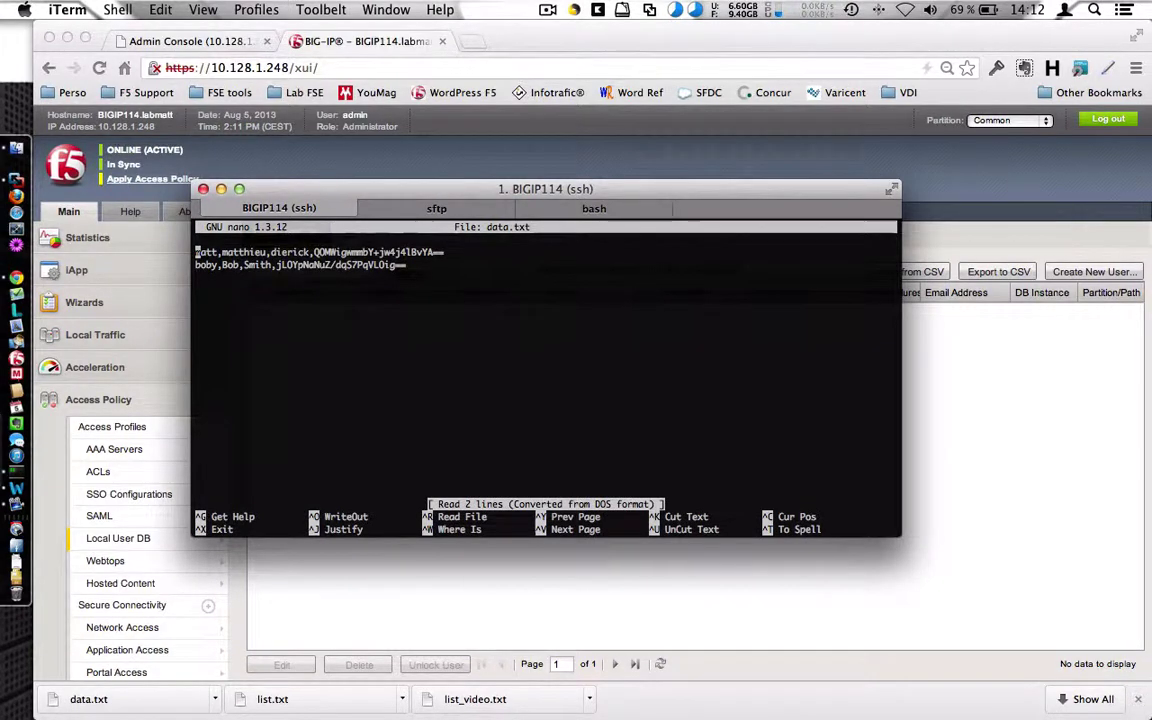
{"action": "key", "text": "ctrl+x"}
{"action": "key", "text": "Return"}
{"action": "key", "text": "Return"}
{"action": "key", "text": "Return"}
{"action": "key", "text": "Return"}
{"action": "key", "text": "Return"}
Step: List the config directory in short format and locate the scriptdb file
{"action": "type", "text": "l"}
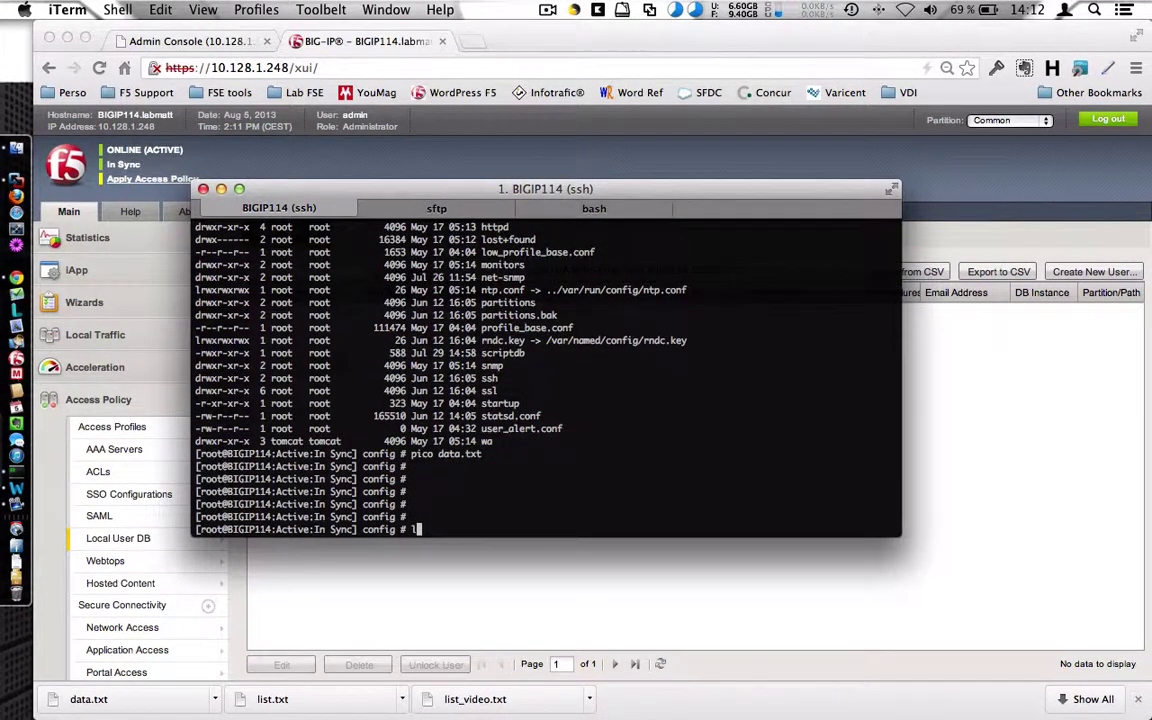
{"action": "type", "text": "s"}
{"action": "key", "text": "Return"}
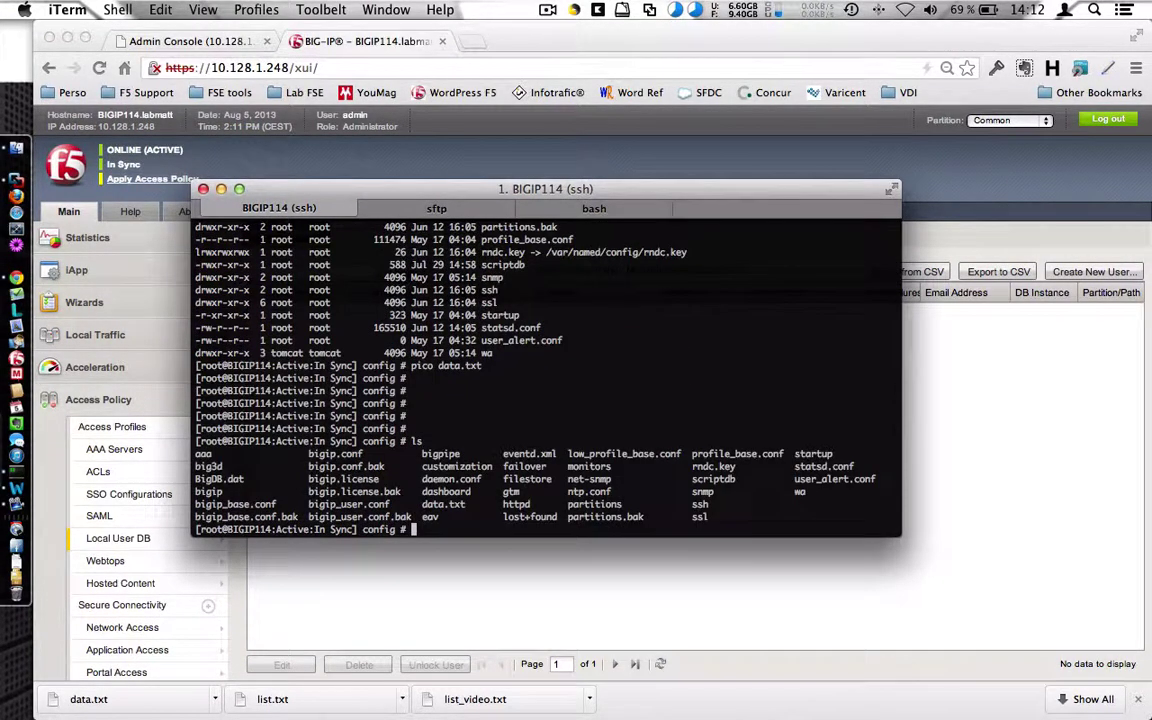
{"action": "double_click", "coordinate": [707, 480]}
{"action": "left_click", "coordinate": [708, 490]}
Step: Open scriptdb in pico, examine its ldbutil add-user command, and exit the editor
{"action": "type", "text": "pico scr"}
{"action": "key", "text": "Tab"}
{"action": "key", "text": "Return"}
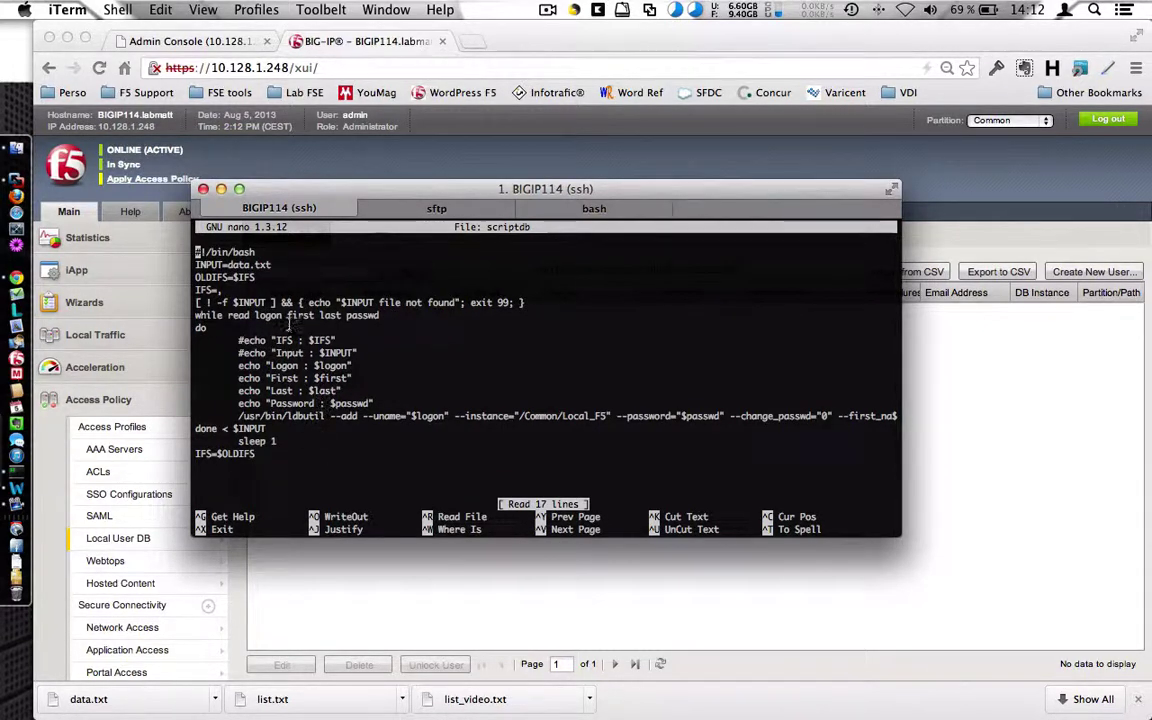
{"action": "left_click_drag", "start_coordinate": [238, 413], "coordinate": [312, 427]}
{"action": "left_click", "coordinate": [310, 425]}
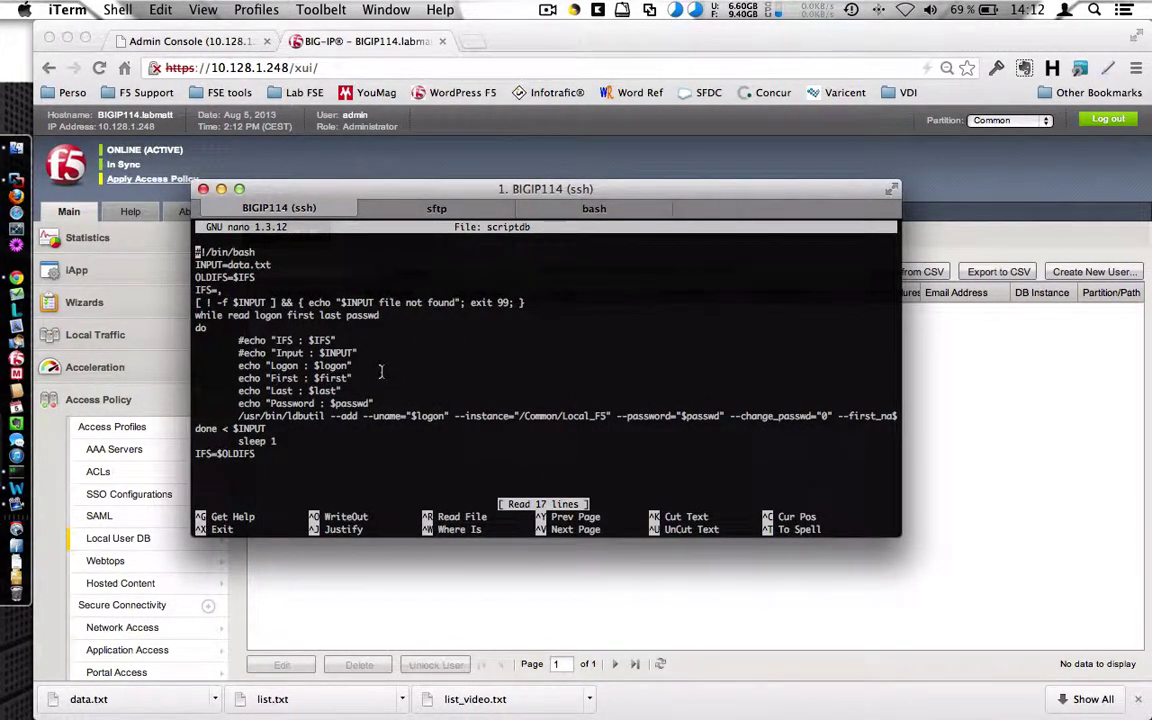
{"action": "key", "text": "ctrl+x"}
{"action": "key", "text": "Return"}
{"action": "key", "text": "Return"}
{"action": "key", "text": "Return"}
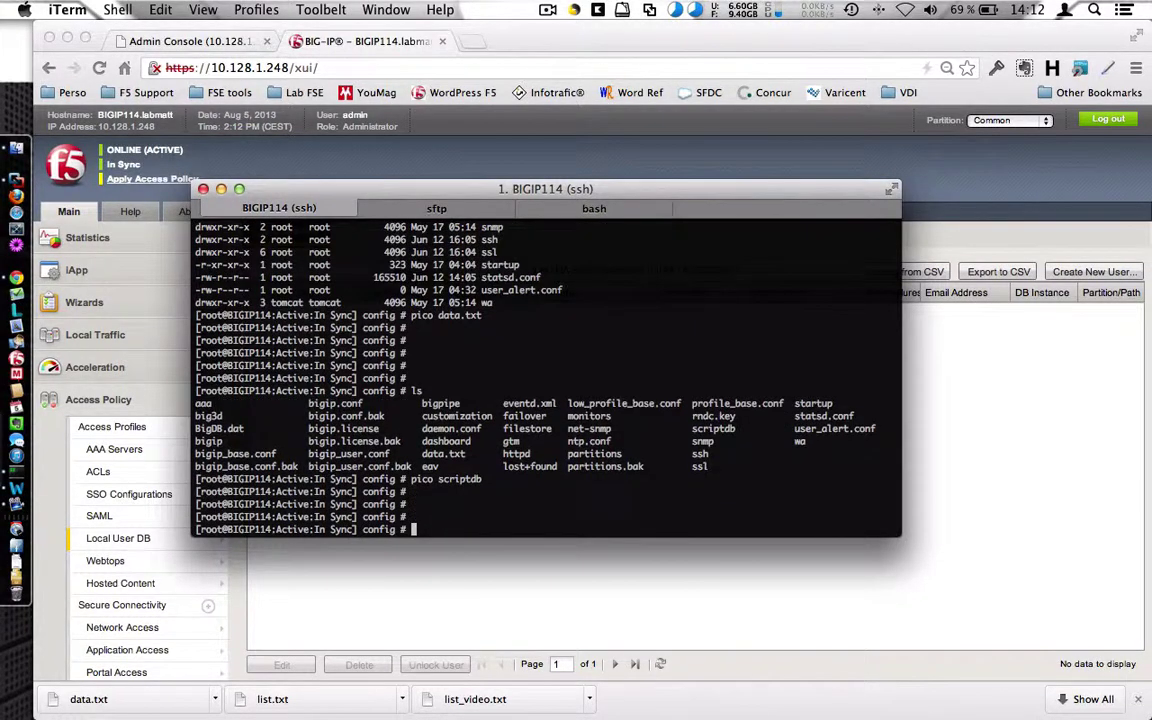
Step: Set the permissions of scriptdb to 755 and run the script
{"action": "type", "text": "chmod 755 scriptdb"}
{"action": "key", "text": "Return"}
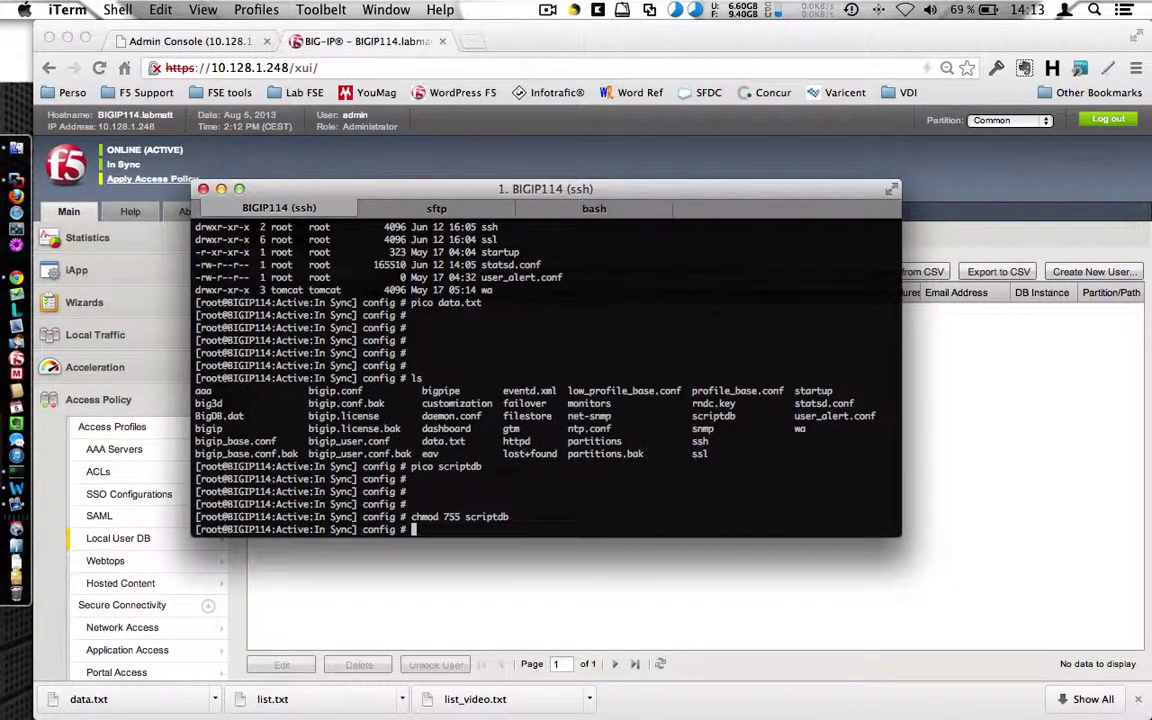
{"action": "type", "text": "./scriptdb"}
{"action": "key", "text": "Return"}
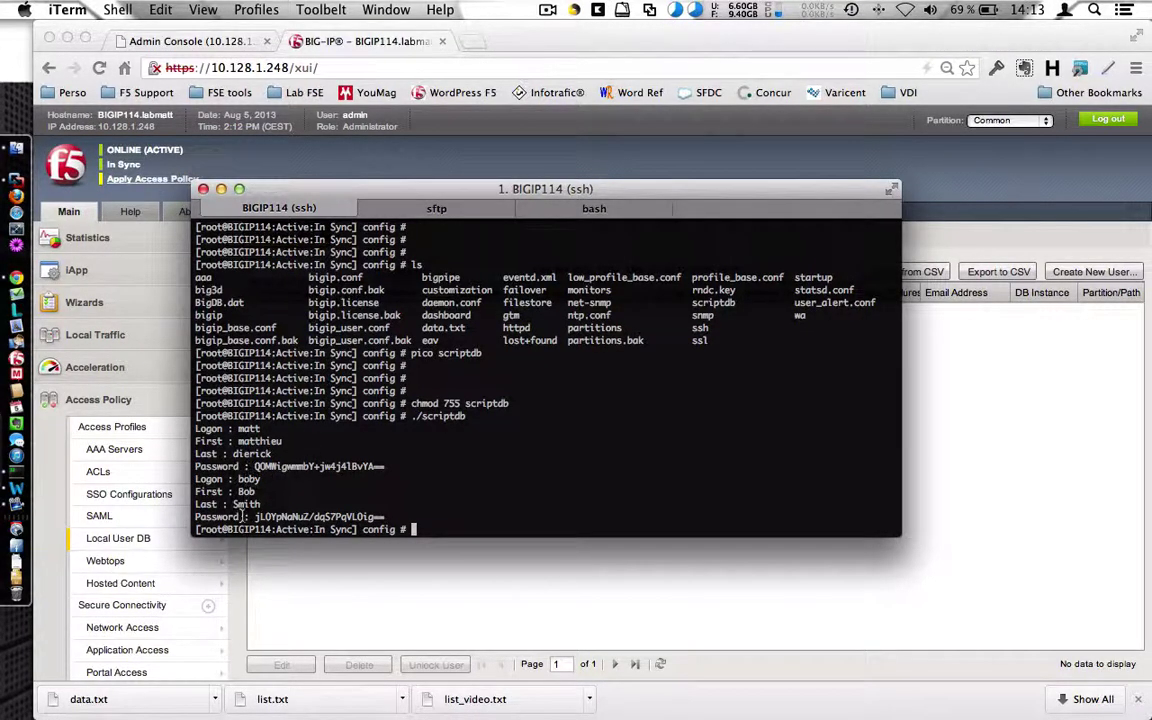
Step: Switch to Chrome and reload the BIG-IP Local User DB page to check the imported users
{"action": "left_click", "coordinate": [300, 560]}
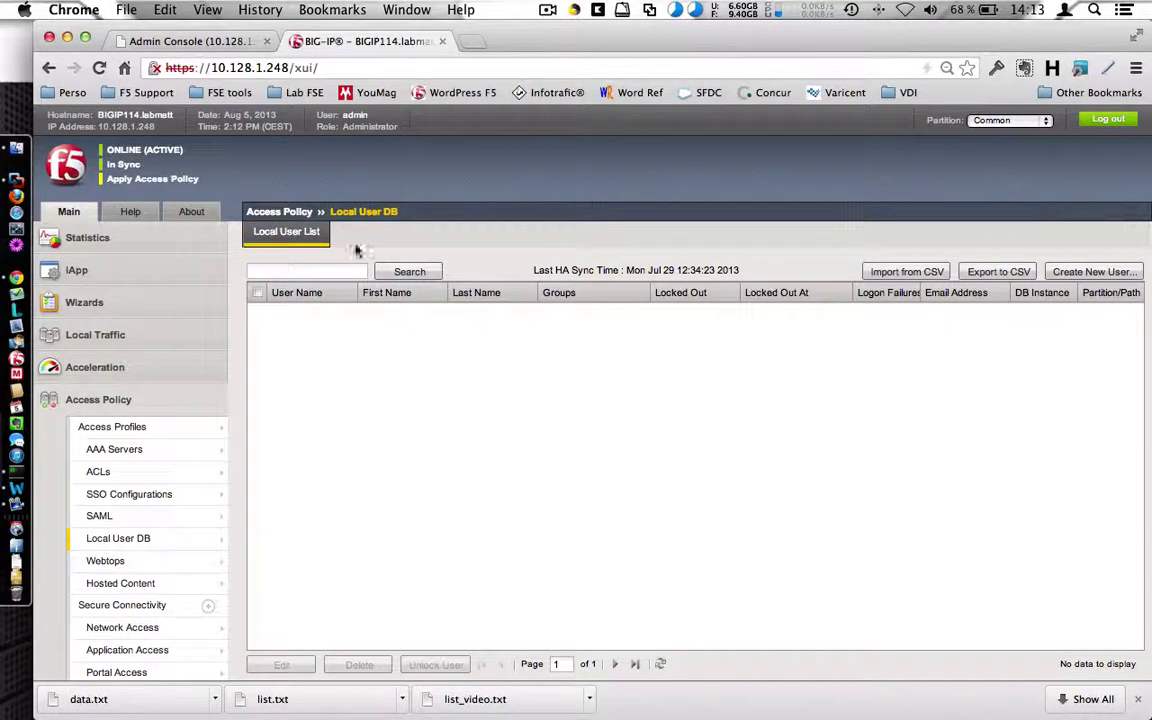
{"action": "left_click", "coordinate": [340, 212]}
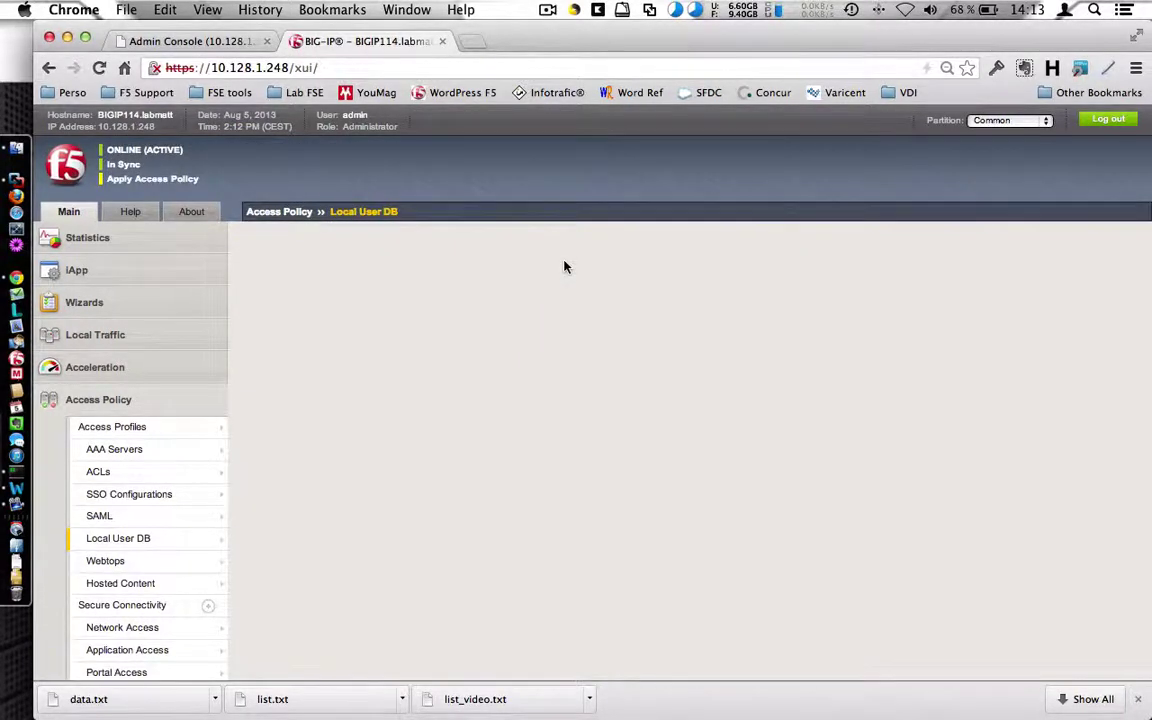